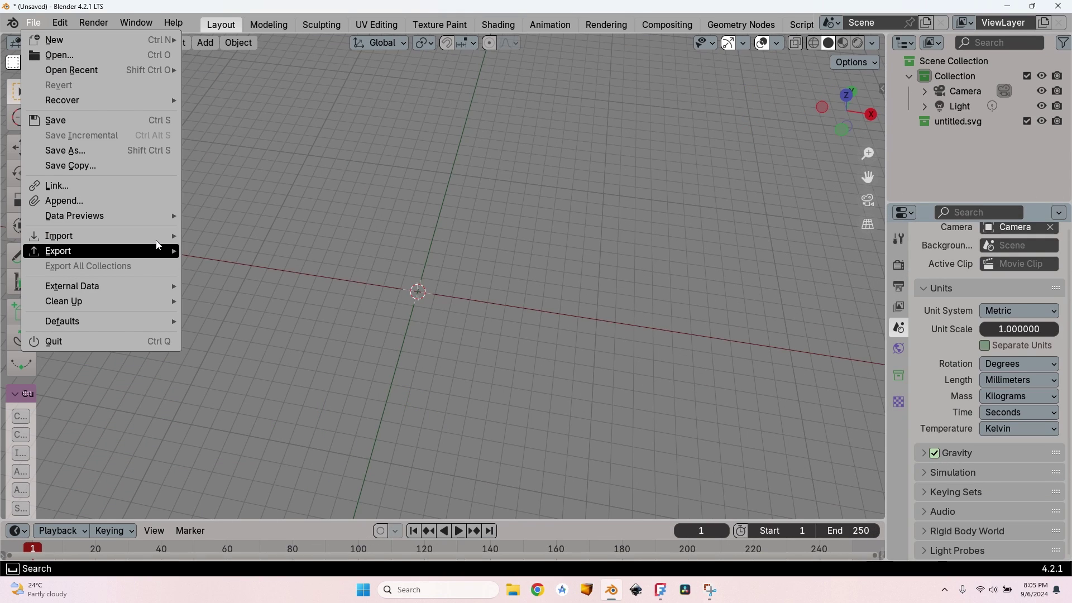
# Import the Wine o'clock.svg artwork as Scalable Vector Graphics
pyautogui.moveTo(153, 239)
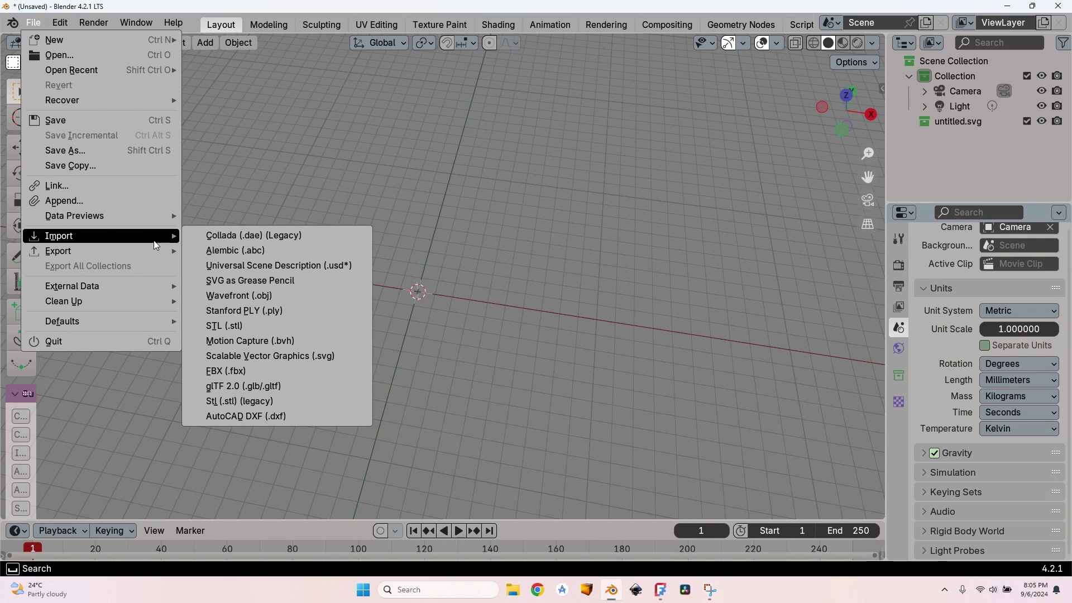
pyautogui.click(331, 361)
pyautogui.scroll(-5, 444, 367)
pyautogui.doubleClick(323, 385)
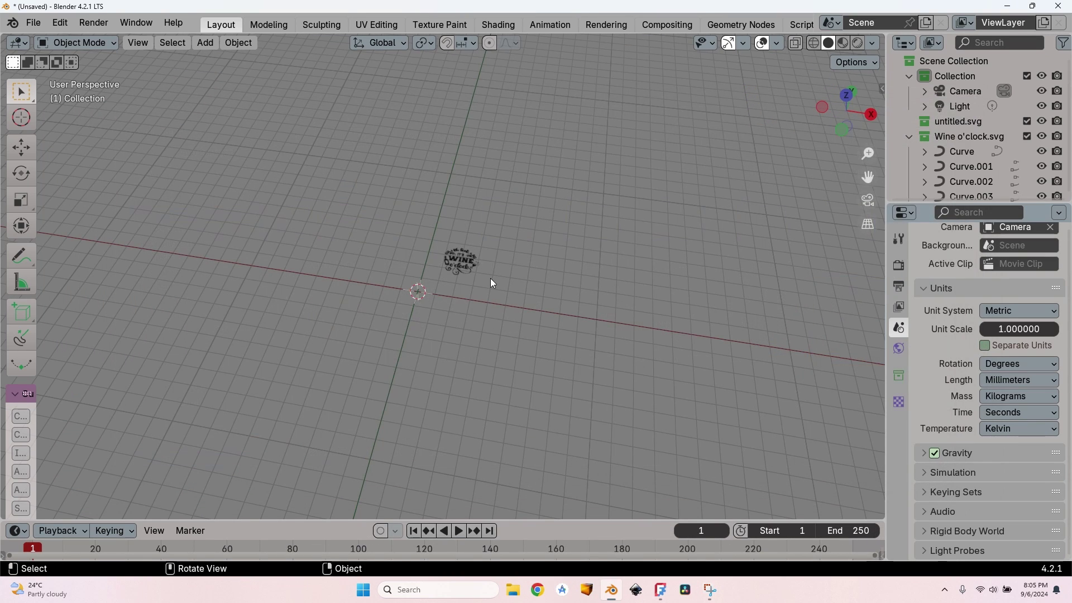
# Select all imported artwork curves, Curve through Curve.044, for a boolean union
pyautogui.scroll(8, 475, 263)
pyautogui.click(480, 185)
pyautogui.click(960, 152)
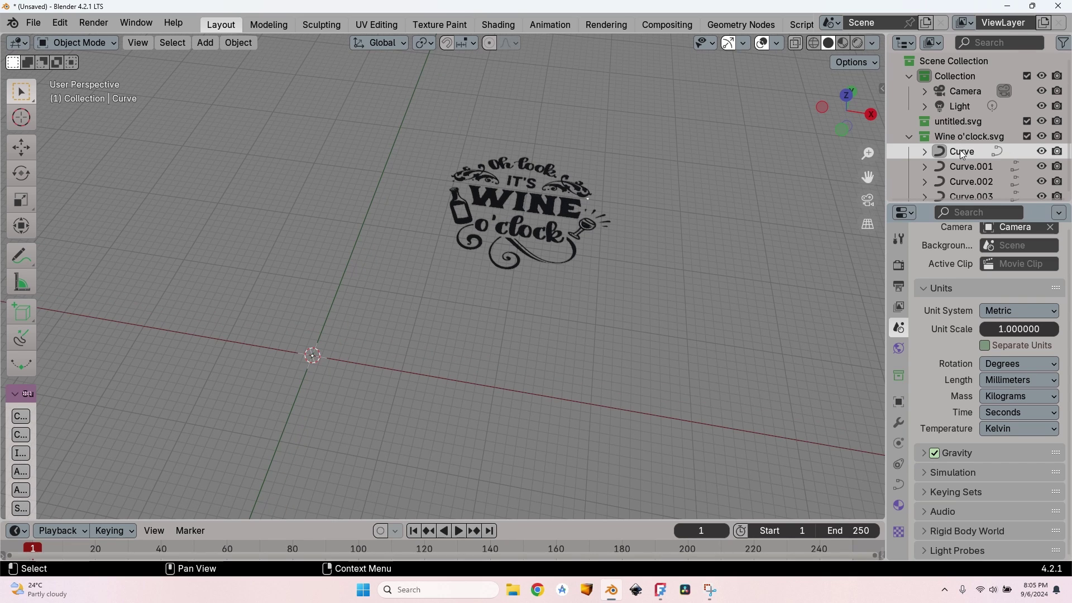
pyautogui.scroll(-10, 968, 168)
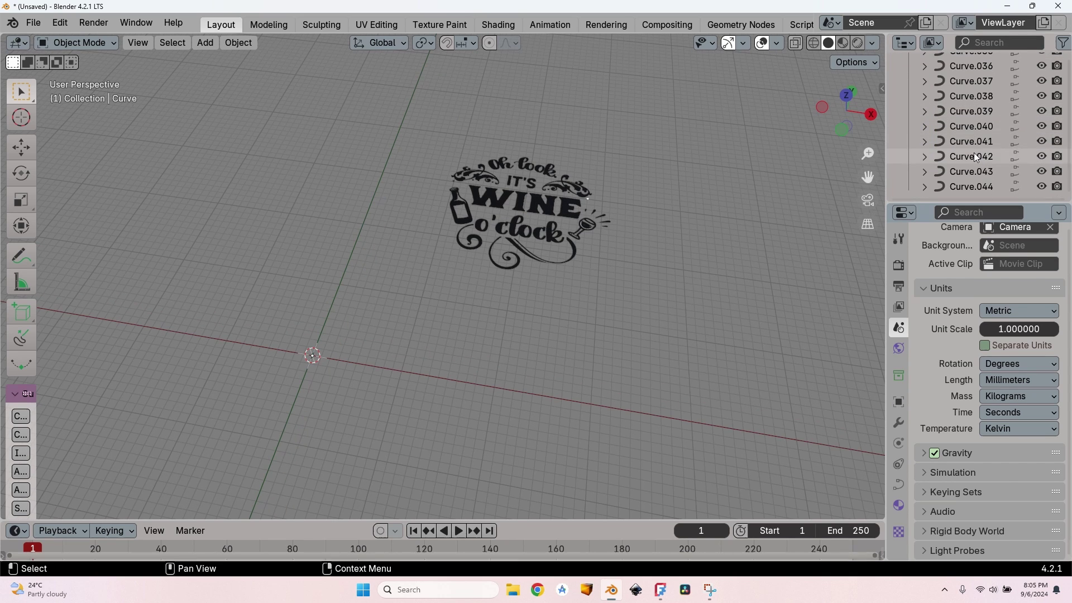
pyautogui.keyDown('shift'); pyautogui.click(969, 186); pyautogui.keyUp('shift')
pyautogui.scroll(-8, 33, 391)
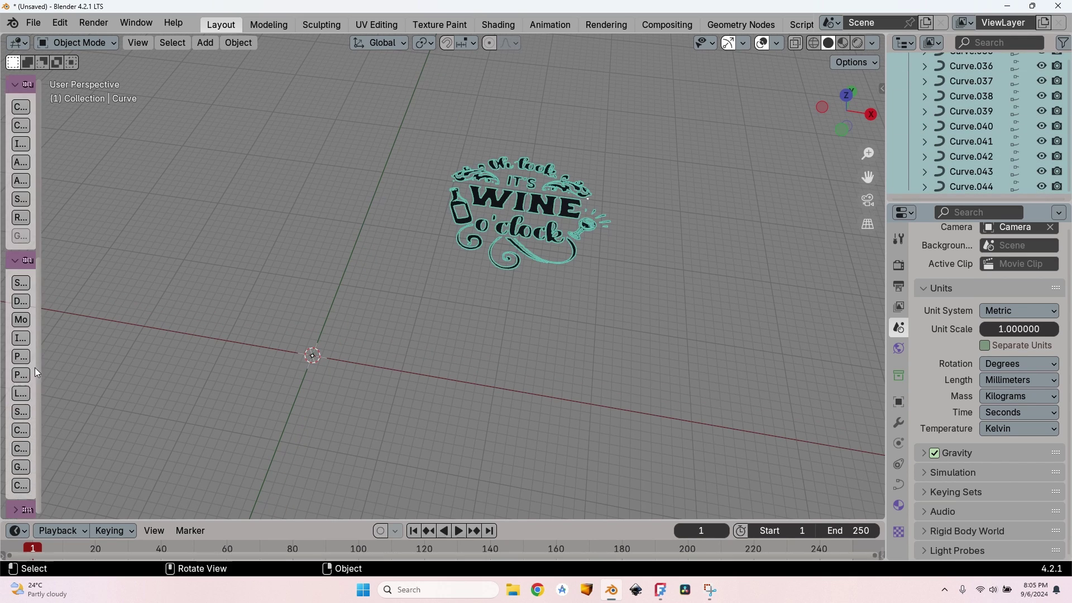
pyautogui.moveTo(39, 367); pyautogui.dragTo(226, 304)
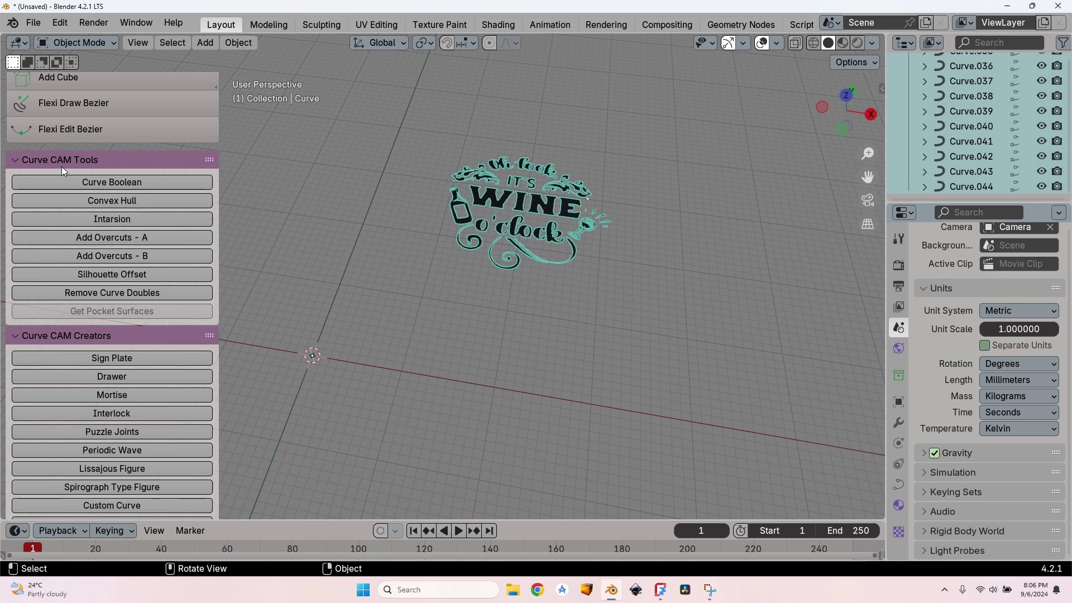
# Merge the selected curves into one boolean object with a Union
pyautogui.click(124, 183)
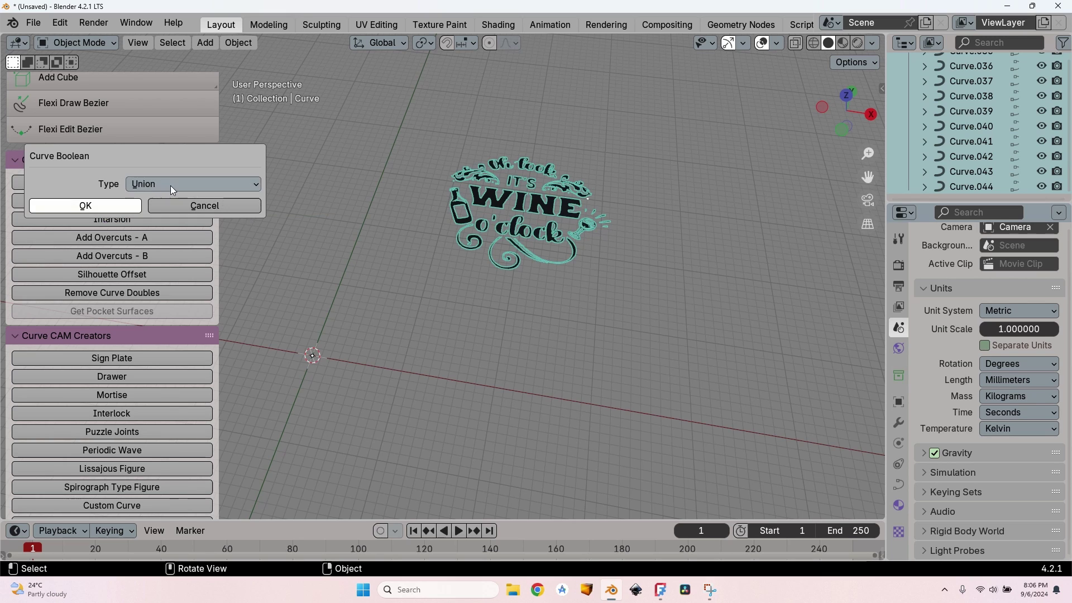
pyautogui.click(87, 207)
pyautogui.scroll(8, 976, 155)
pyautogui.scroll(8, 976, 153)
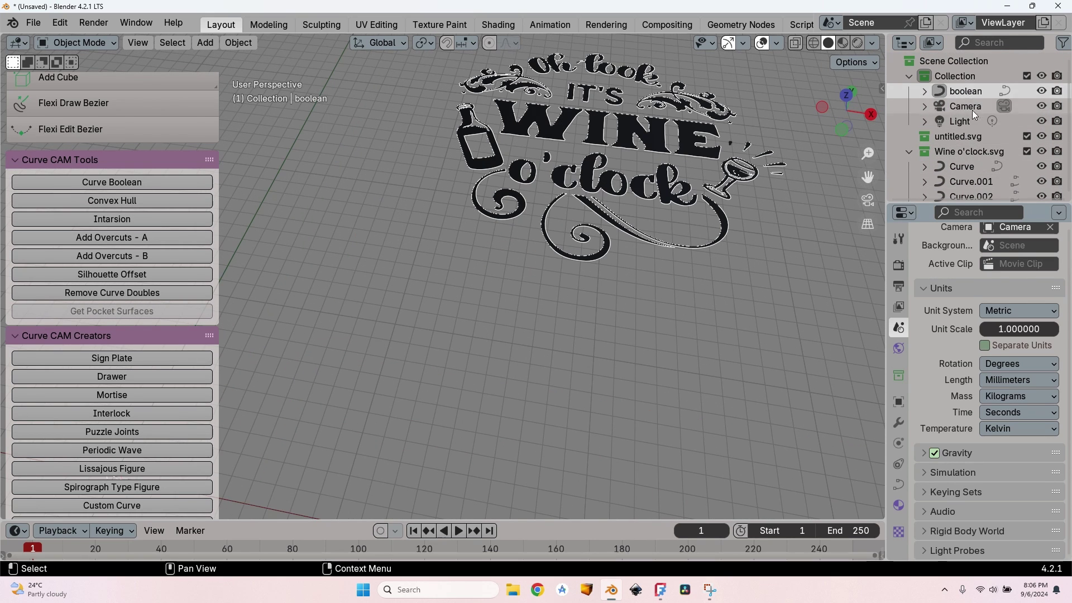
# Delete the Wine o'clock.svg collection and all the original letter curves
pyautogui.click(966, 151)
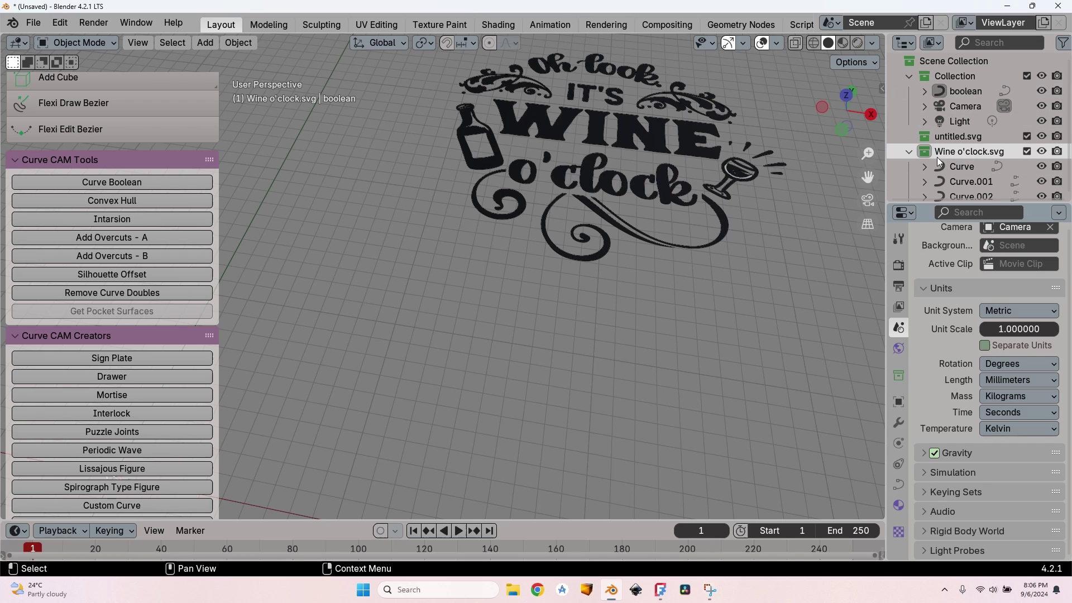
pyautogui.press('Delete')
pyautogui.click(973, 146)
pyautogui.scroll(-15, 968, 162)
pyautogui.press('a')
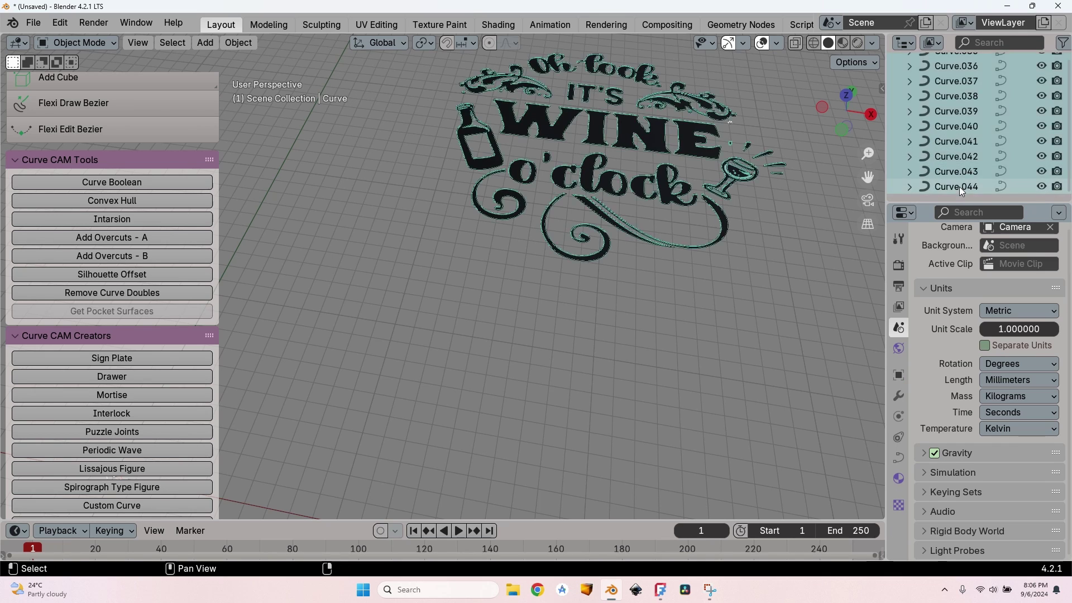
pyautogui.press('Delete')
# Select the merged boolean object in the Outliner
pyautogui.scroll(5, 959, 186)
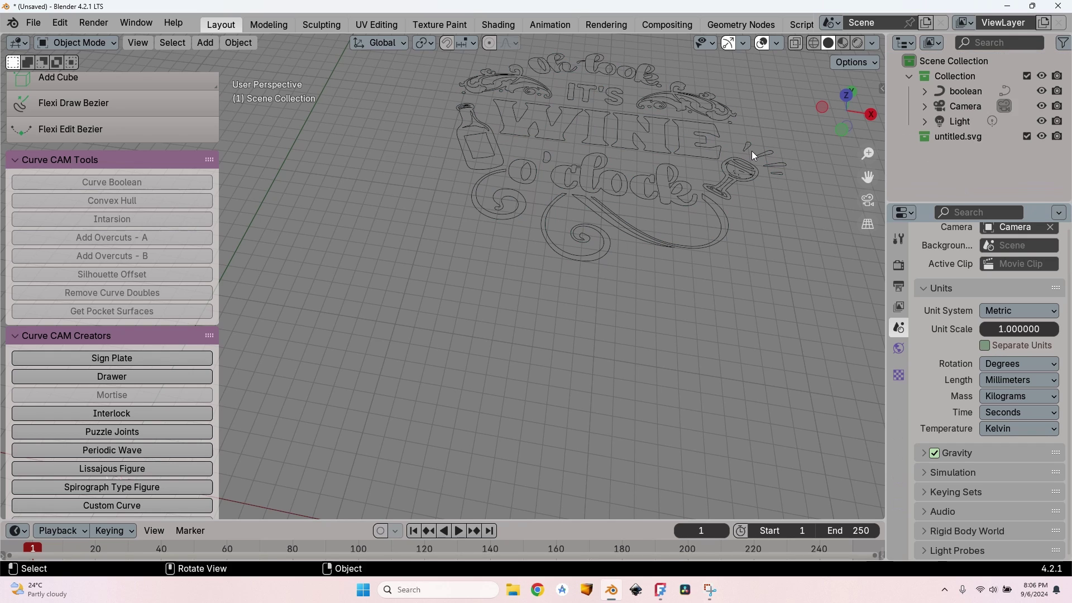
pyautogui.click(973, 92)
pyautogui.scroll(-2, 603, 117)
pyautogui.scroll(-5, 601, 108)
# Move the boolean wine design down toward the origin and apply All Transforms
pyautogui.scroll(8, 104, 183)
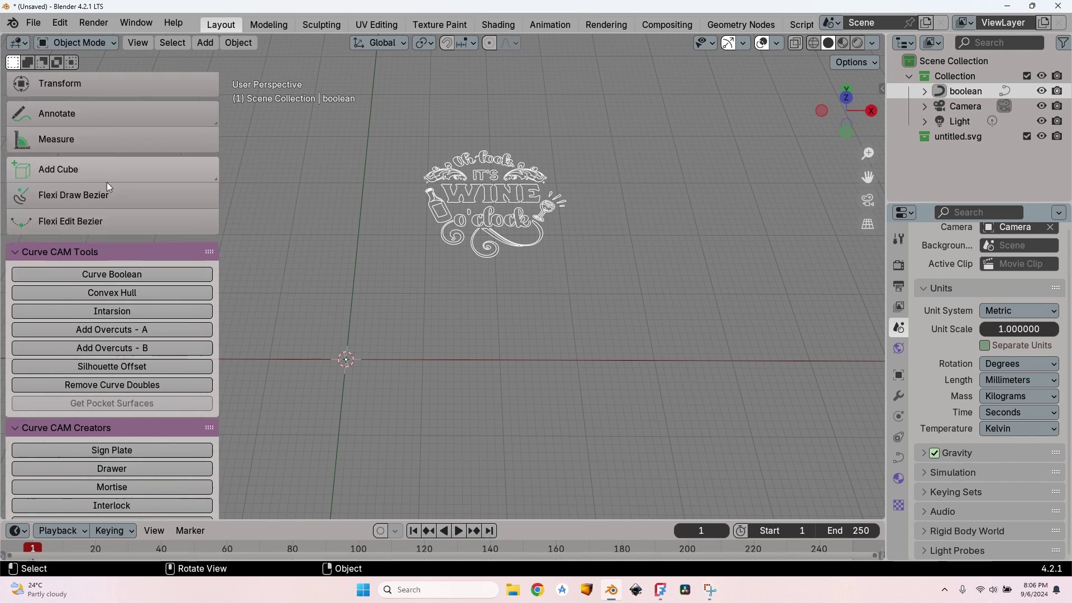
pyautogui.click(59, 146)
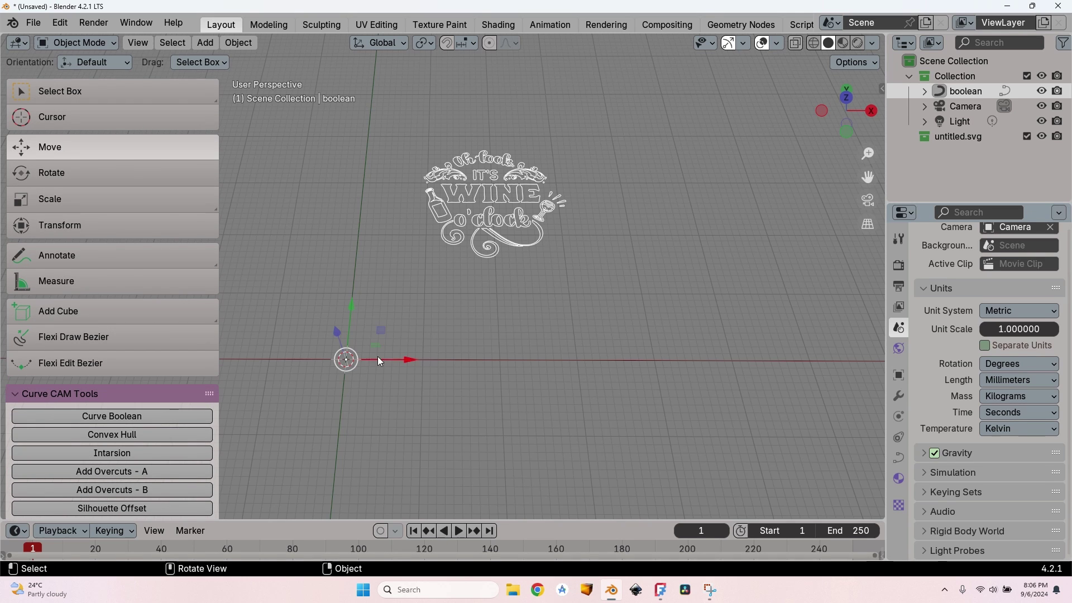
pyautogui.moveTo(383, 343); pyautogui.dragTo(321, 491)
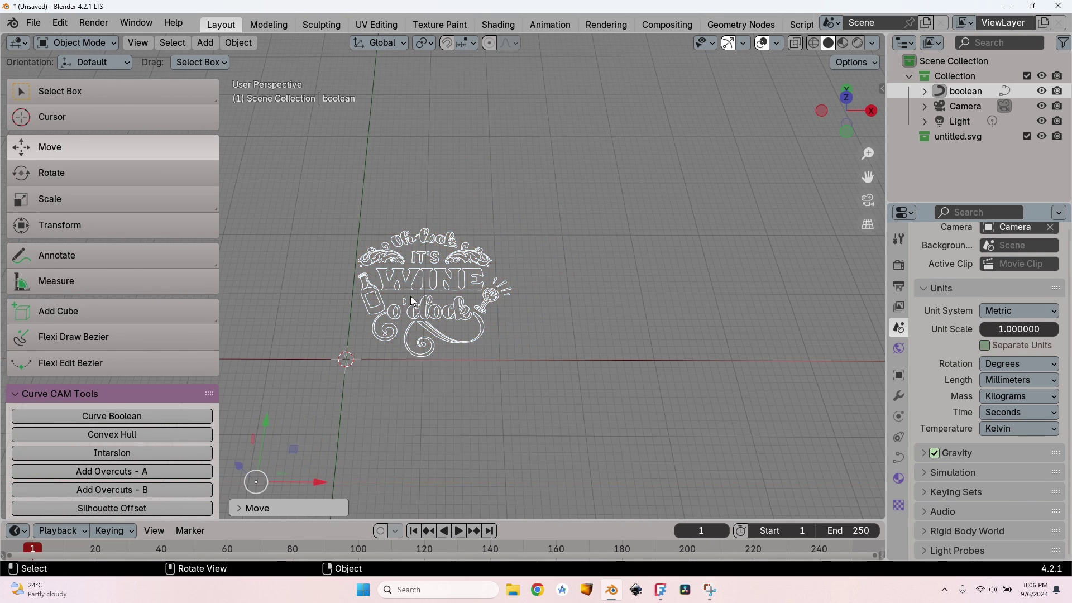
pyautogui.hotkey('ctrl', 'a')
pyautogui.click(387, 304)
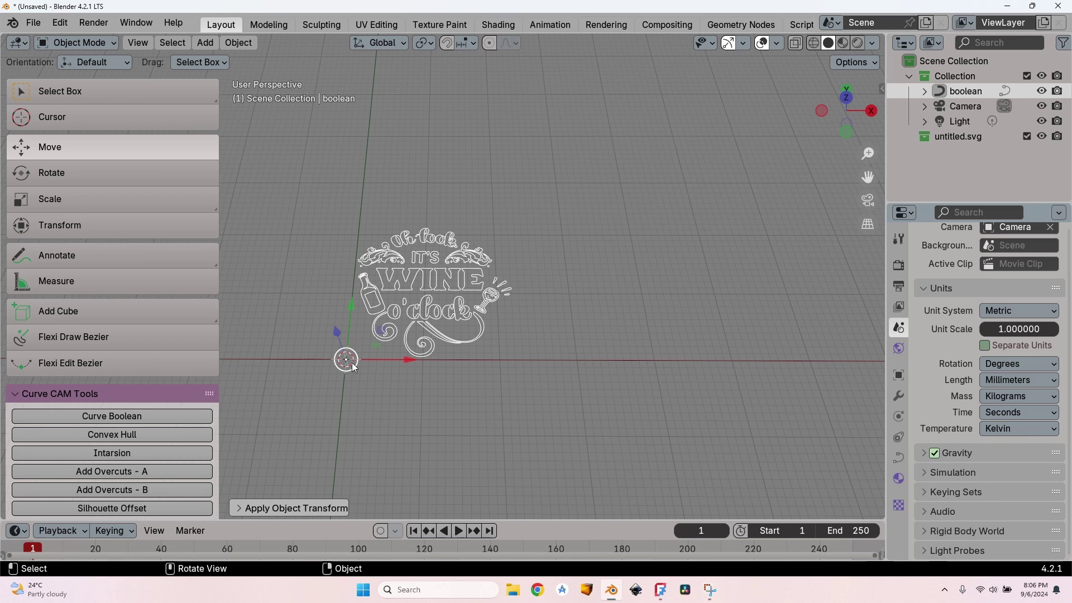
pyautogui.scroll(3, 528, 317)
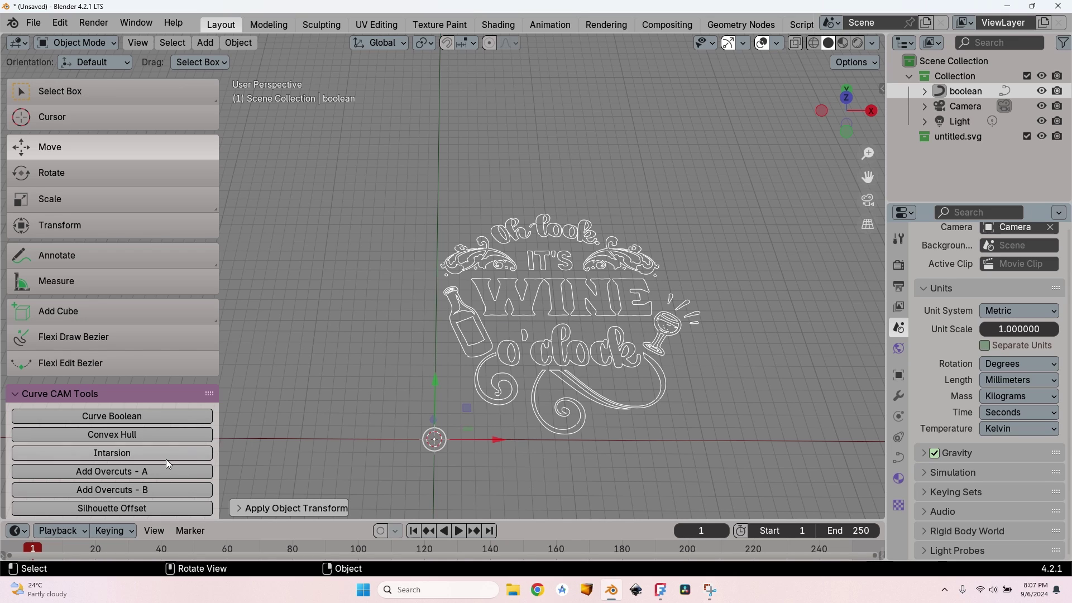
# Create intarsion curves with 1.5 mm cutter diameter, 21 mm base thickness and 8 mm intarsion thickness
pyautogui.click(124, 451)
pyautogui.moveTo(139, 383); pyautogui.dragTo(305, 282)
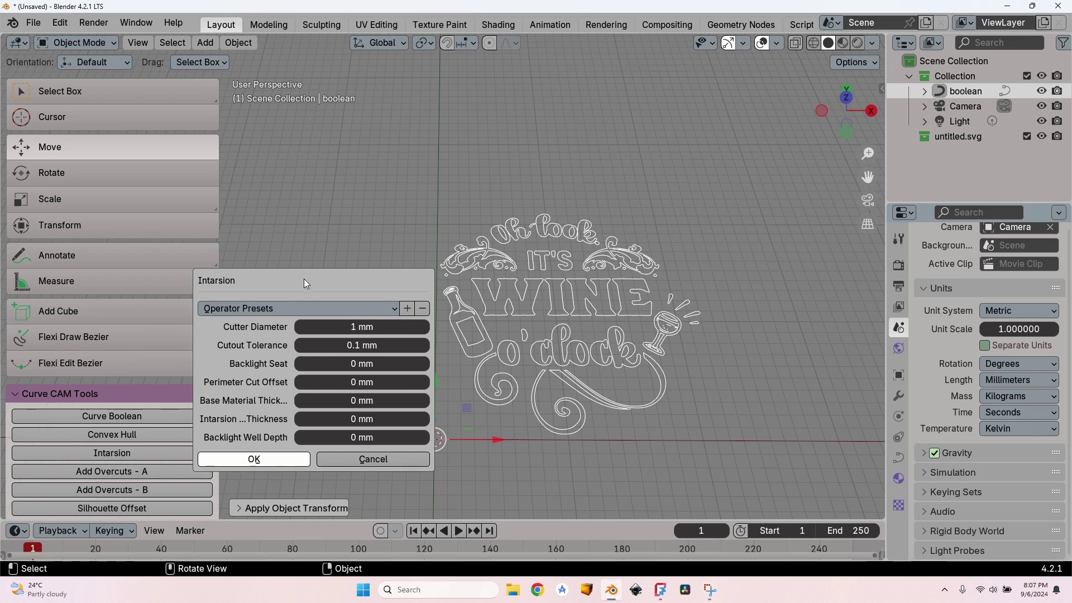
pyautogui.click(352, 327)
pyautogui.write('1.5 mm')
pyautogui.press('Tab')
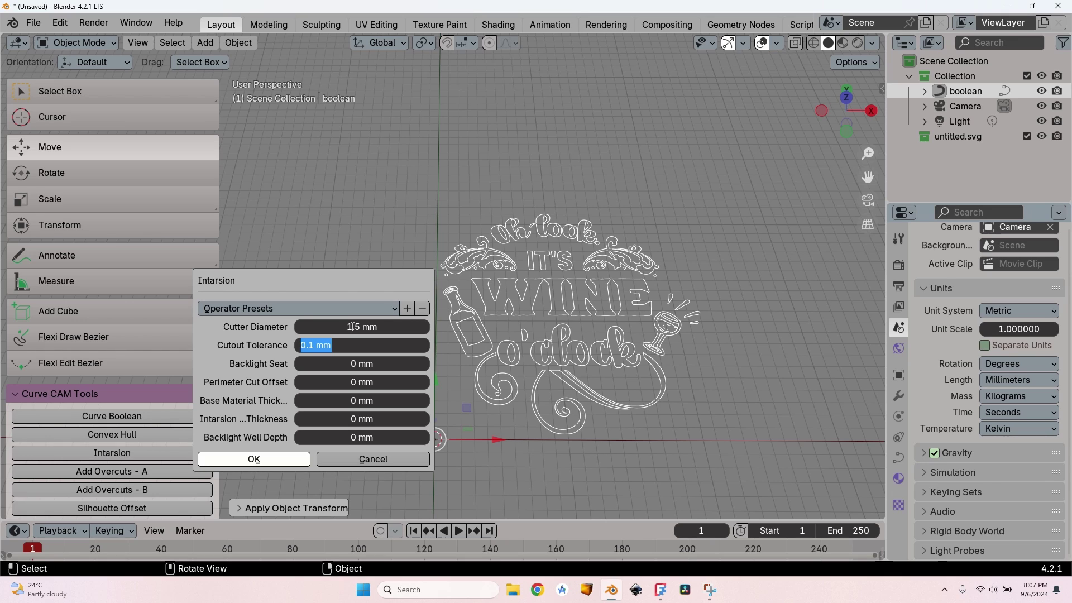
pyautogui.click(353, 401)
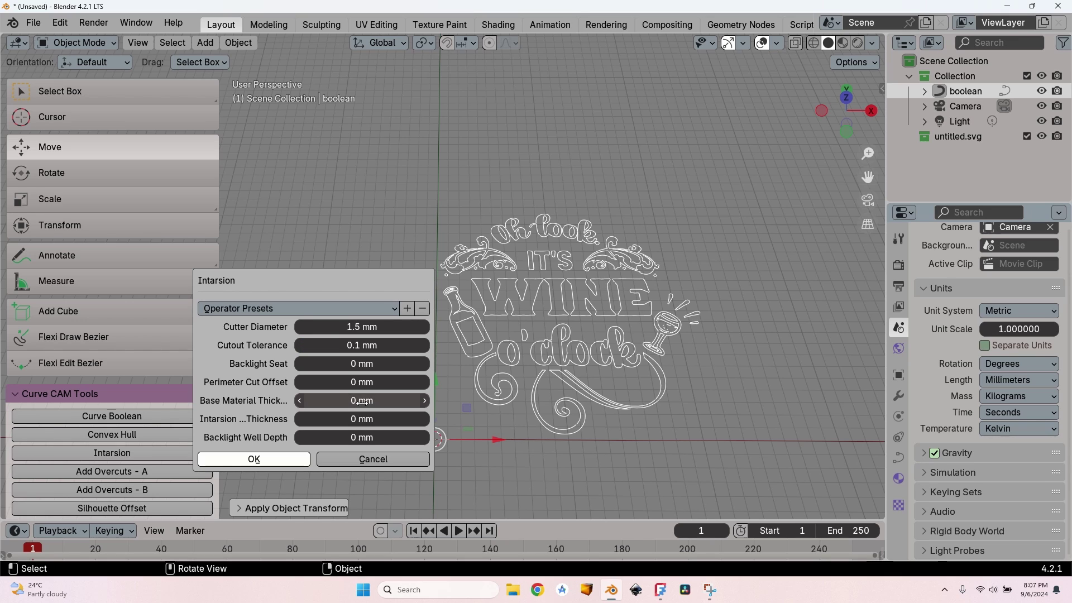
pyautogui.write('21')
pyautogui.press('Return')
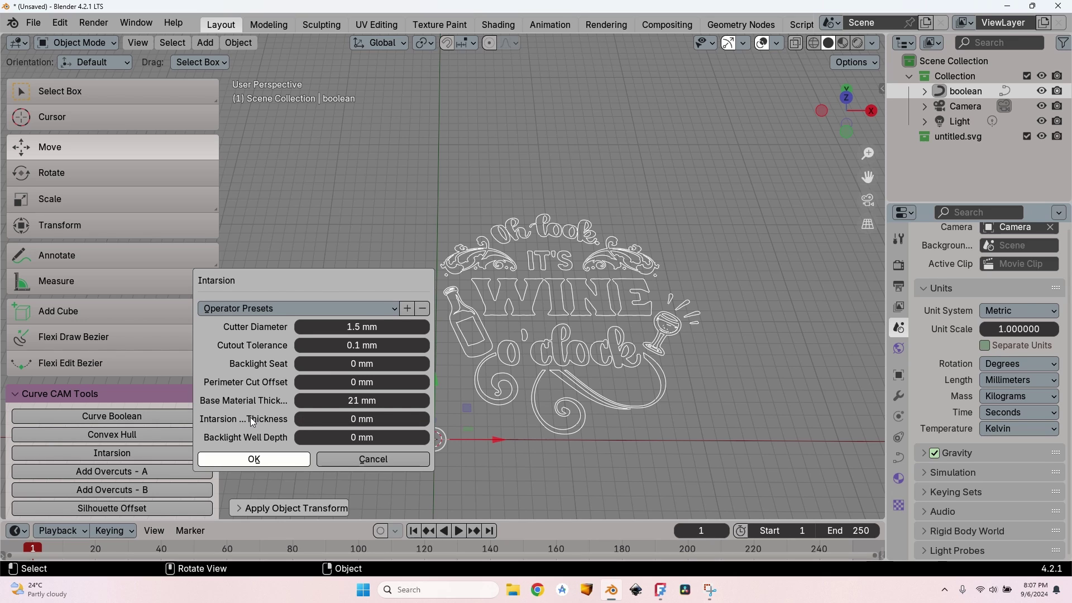
pyautogui.click(351, 417)
pyautogui.write('8')
pyautogui.click(264, 461)
pyautogui.click(264, 461)
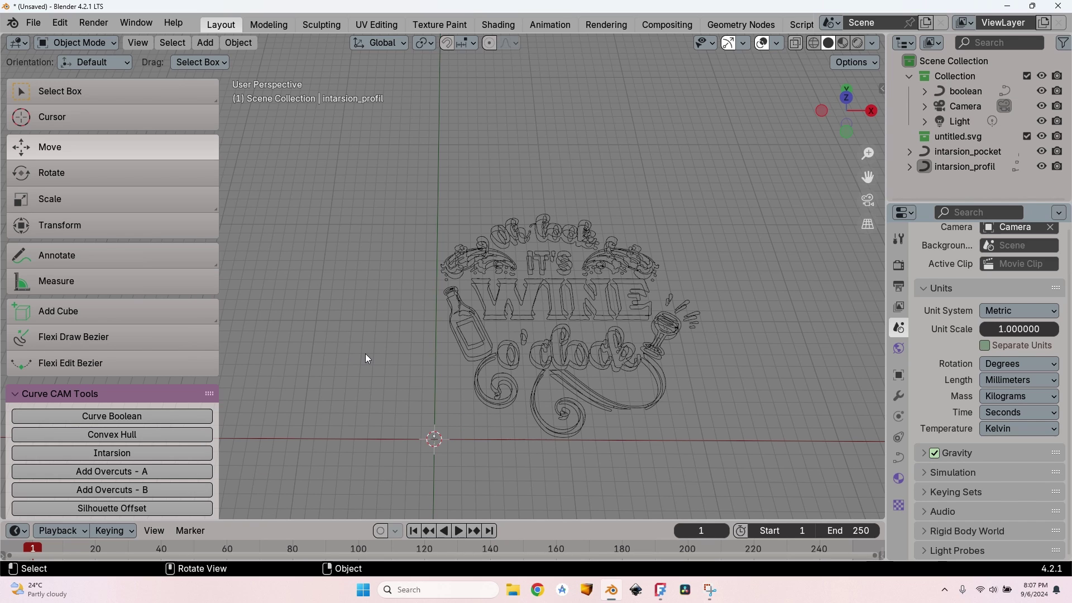
# Hide the merged boolean object, leaving the intarsion_pocket and intarsion_profil curves visible
pyautogui.click(949, 151)
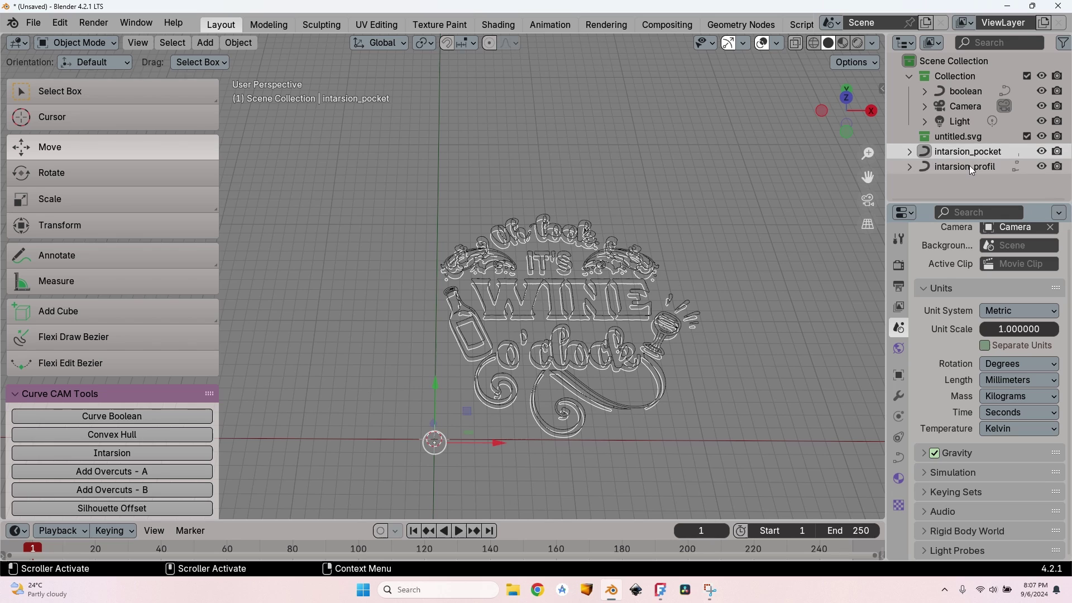
pyautogui.click(1041, 91)
pyautogui.click(962, 167)
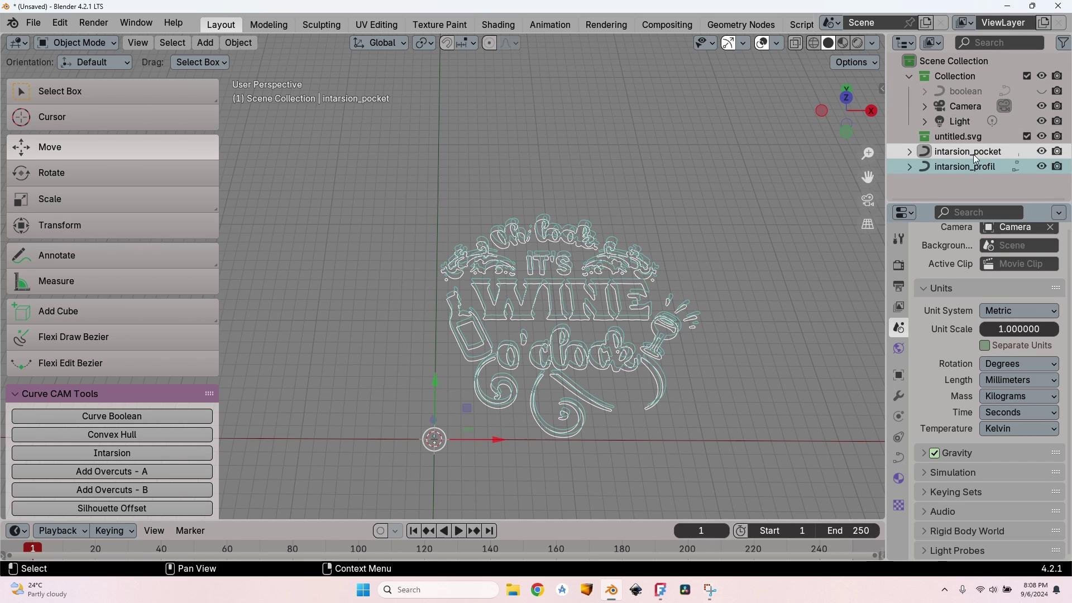
# Zoom and orbit the viewport to inspect the offset pocket and profile outlines
pyautogui.scroll(3, 634, 352)
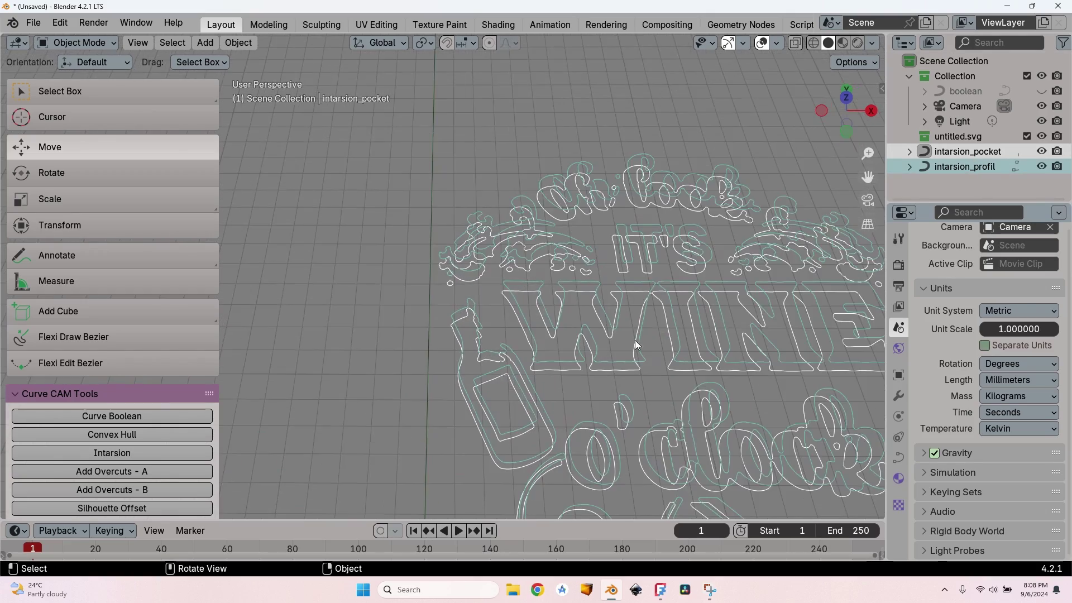
pyautogui.moveTo(634, 352); pyautogui.dragTo(531, 211, button='middle')
pyautogui.scroll(4, 532, 396)
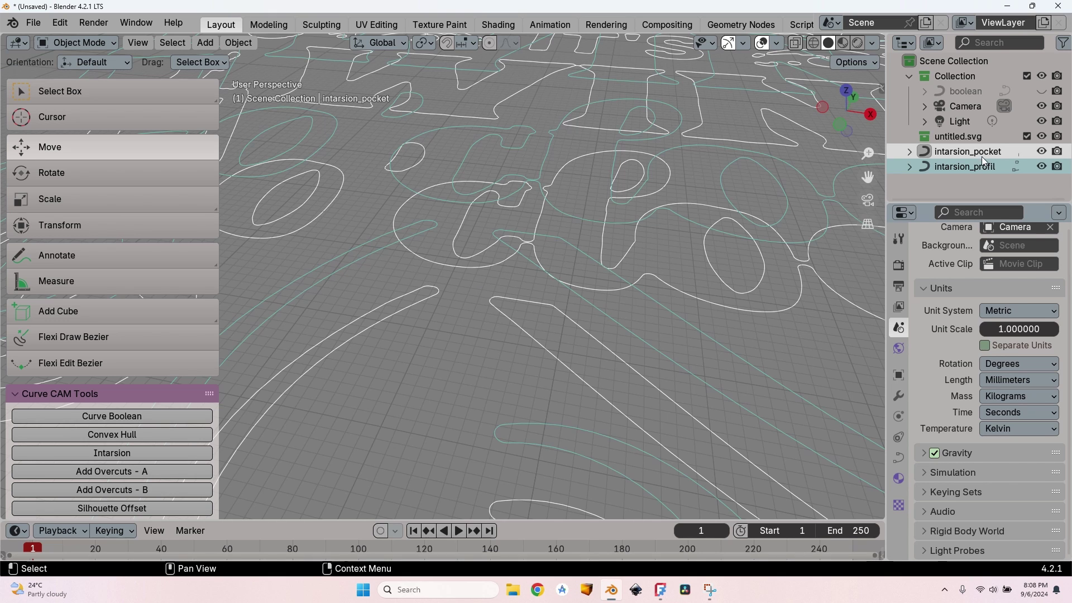
pyautogui.click(966, 166)
pyautogui.press('KP_Decimal')
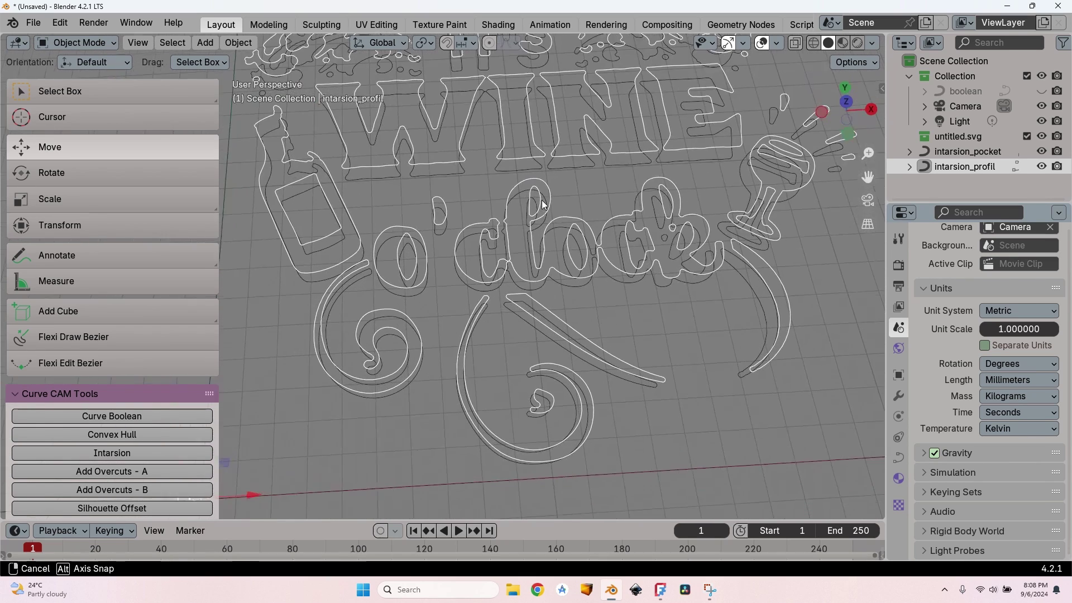
pyautogui.moveTo(540, 198); pyautogui.dragTo(303, 145, button='middle')
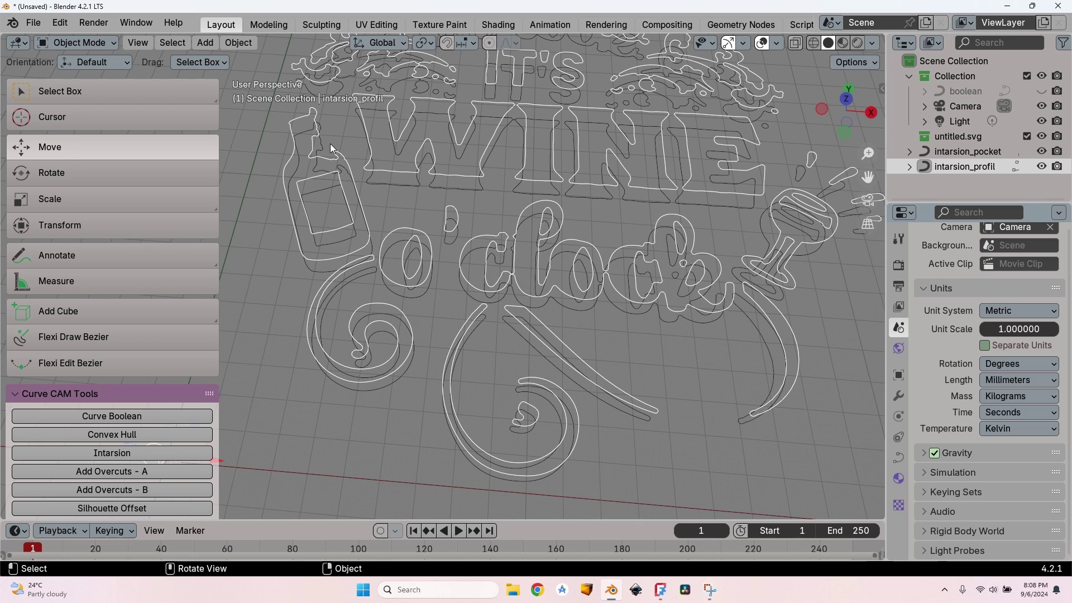
pyautogui.scroll(-3, 462, 164)
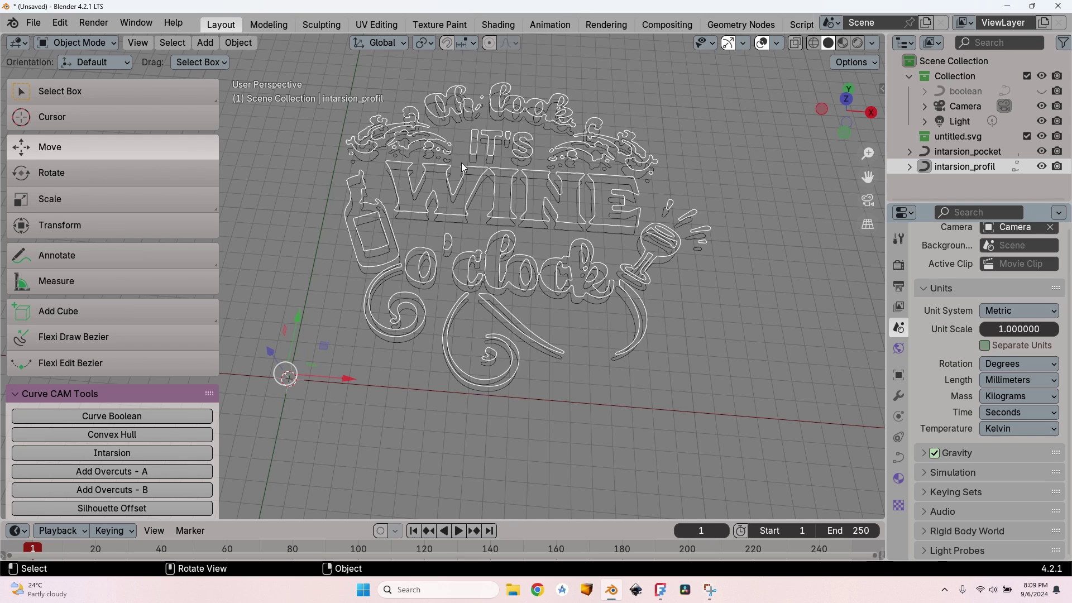
# Select intarsion_pocket and orbit the view over its outlines
pyautogui.click(968, 151)
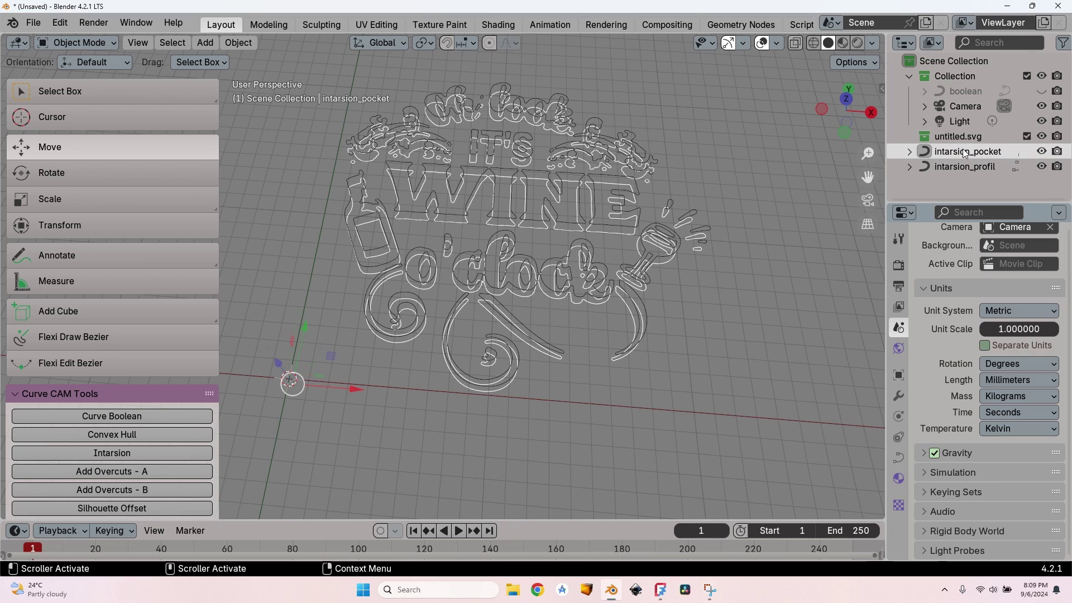
pyautogui.moveTo(497, 224); pyautogui.dragTo(564, 337, button='middle')
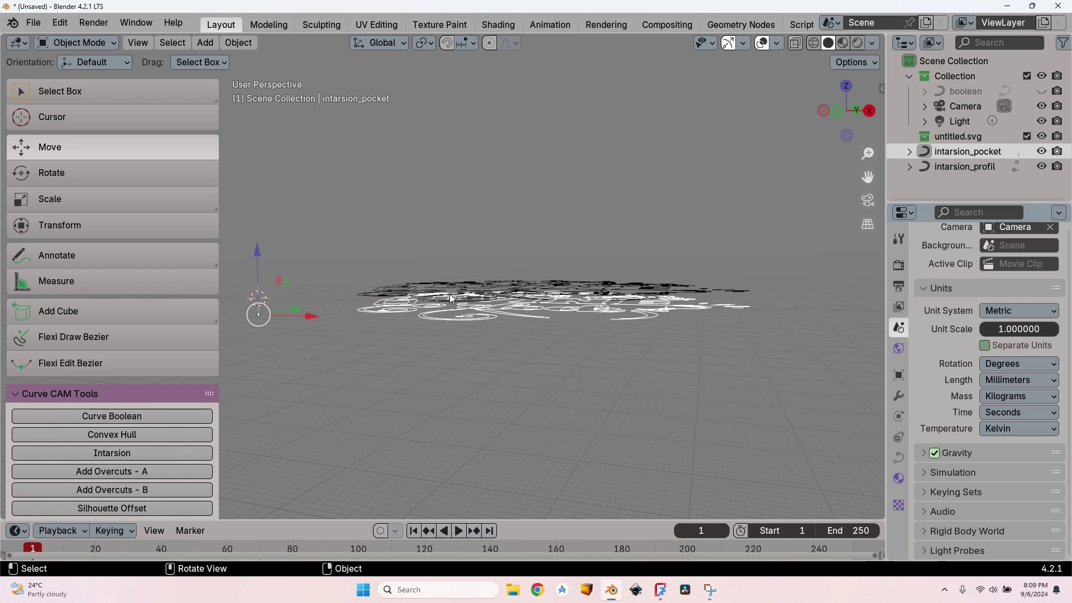
pyautogui.scroll(5, 477, 314)
pyautogui.moveTo(546, 351); pyautogui.dragTo(550, 366, button='middle')
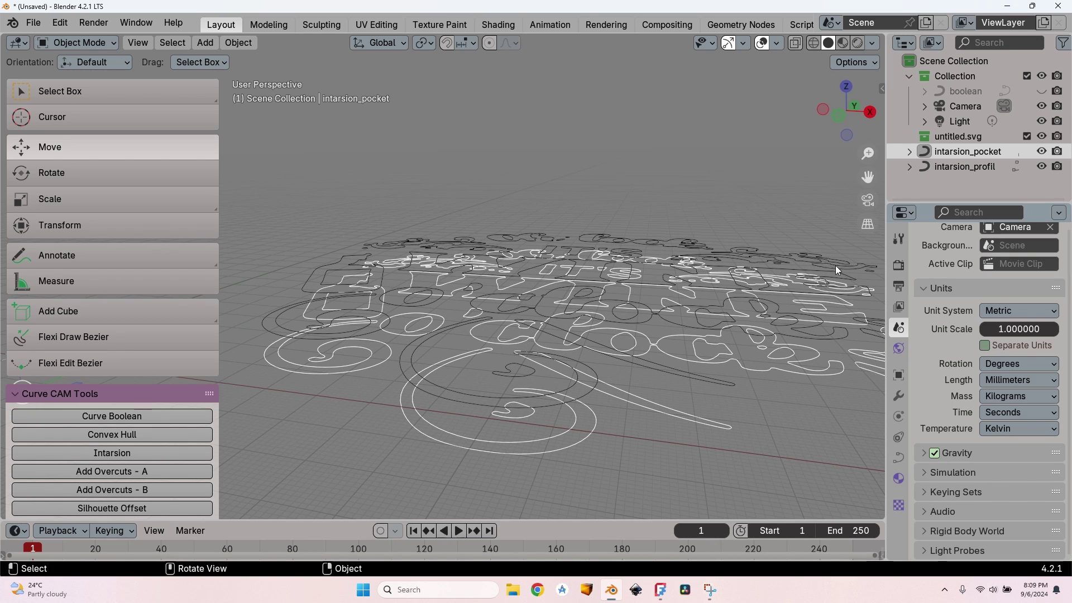
# Switch the render engine to CNC CAM and add a CAM operation for the pocket
pyautogui.click(899, 266)
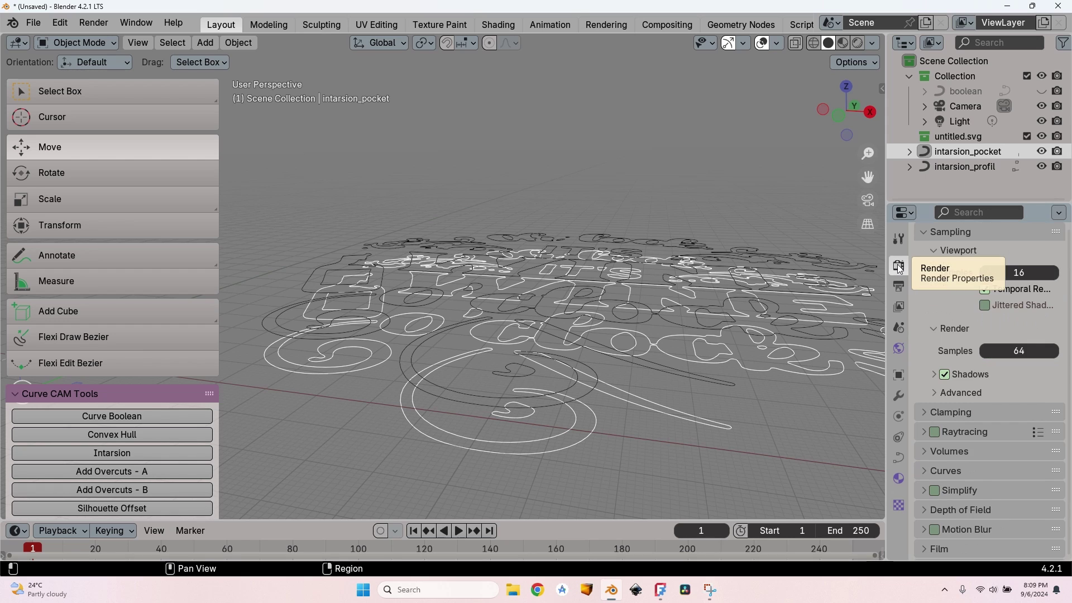
pyautogui.scroll(3, 922, 292)
pyautogui.click(1019, 263)
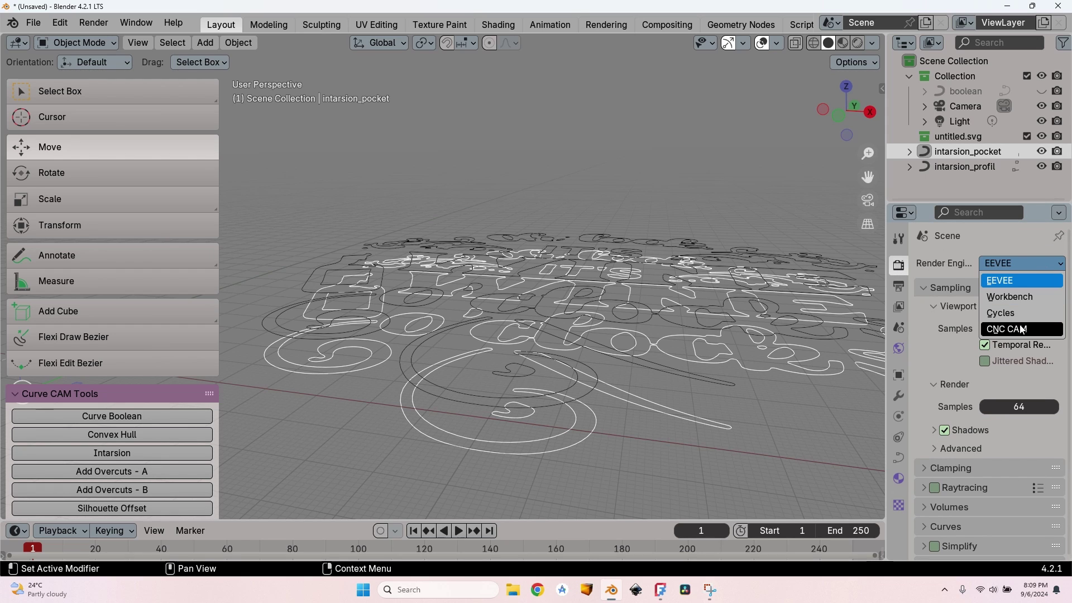
pyautogui.click(1007, 329)
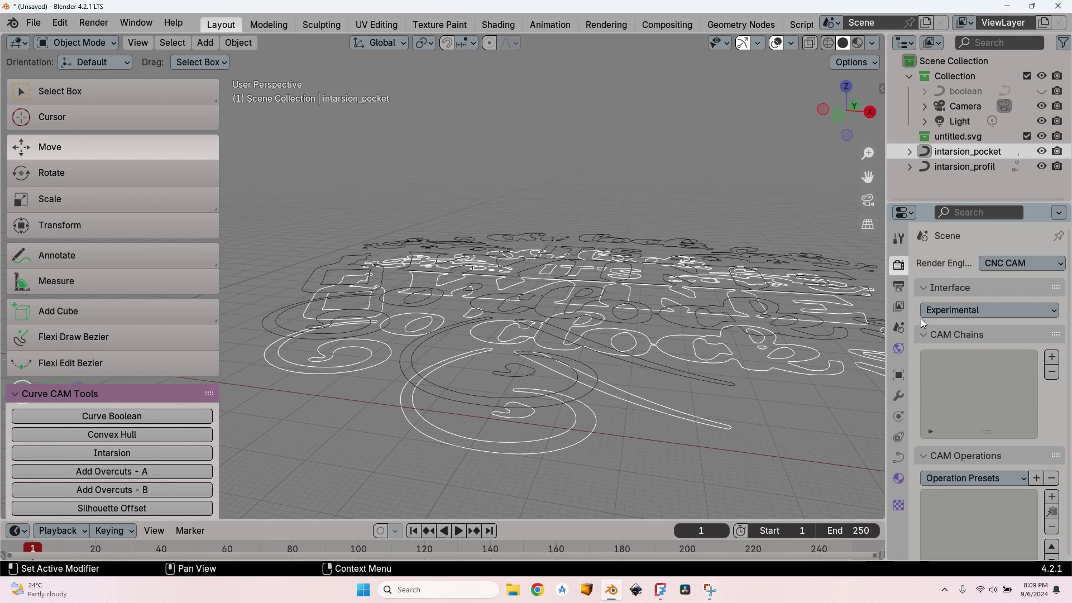
pyautogui.scroll(-6, 911, 330)
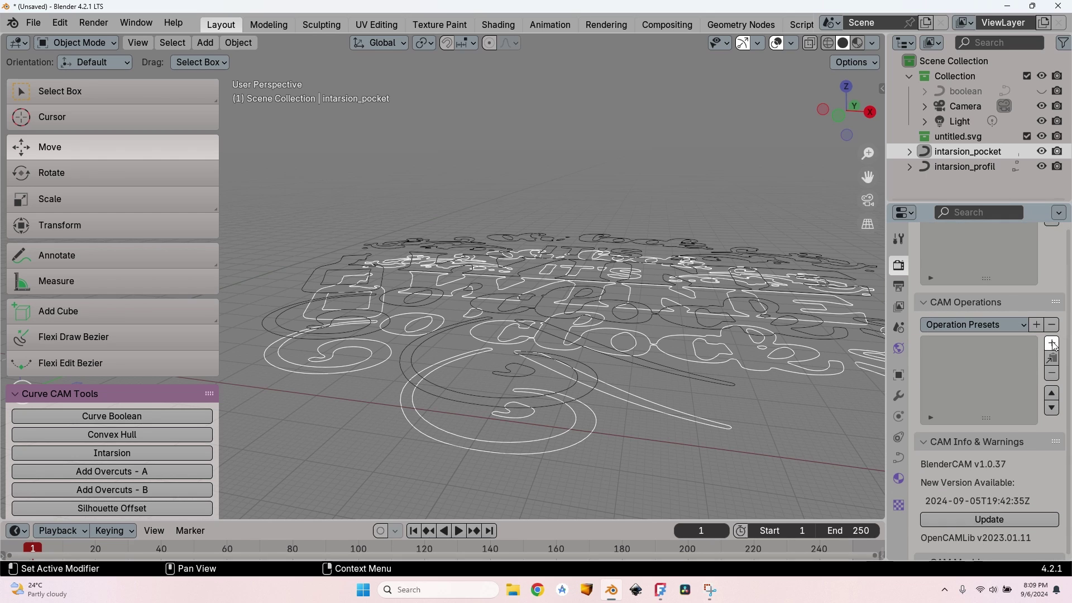
pyautogui.click(1053, 343)
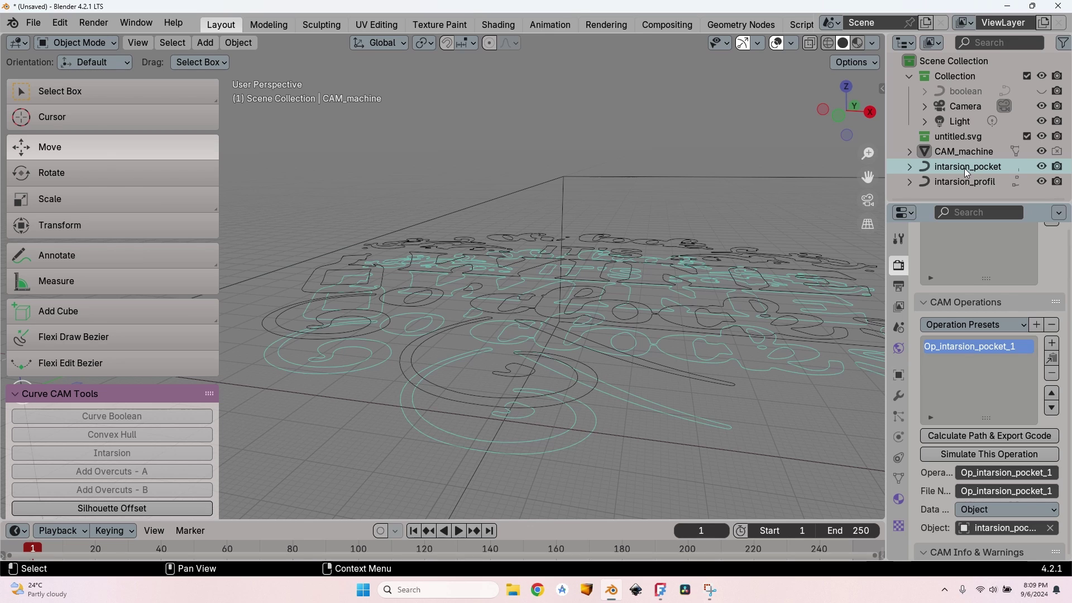
pyautogui.scroll(-10, 916, 391)
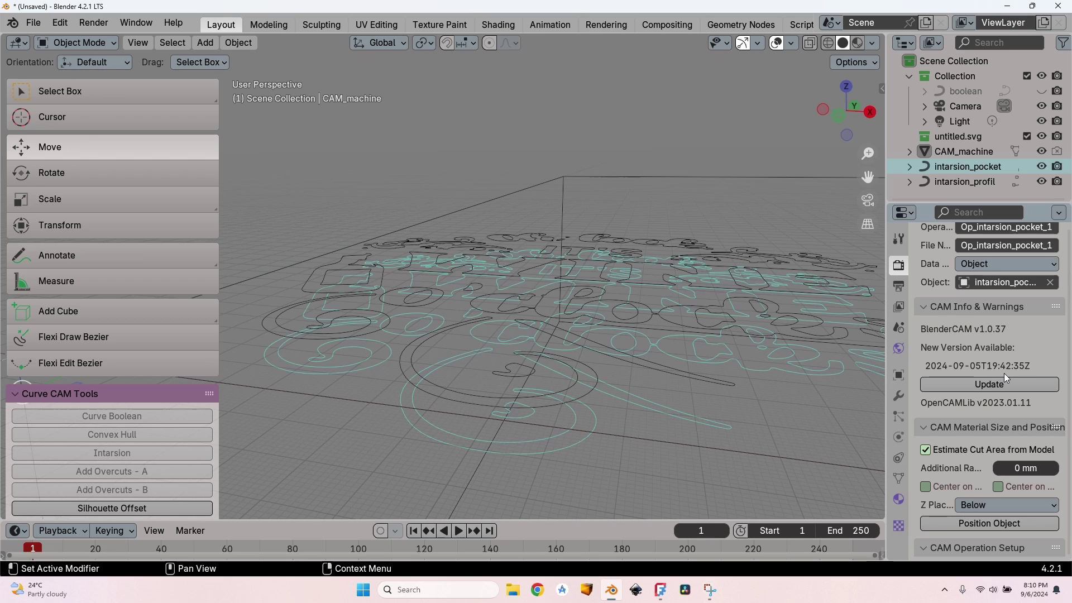
pyautogui.click(923, 305)
pyautogui.click(924, 306)
# Change Op_intarsion_pocket_1's strategy from Profile(Cutout) to Pocket
pyautogui.scroll(-3, 944, 345)
pyautogui.scroll(-3, 941, 343)
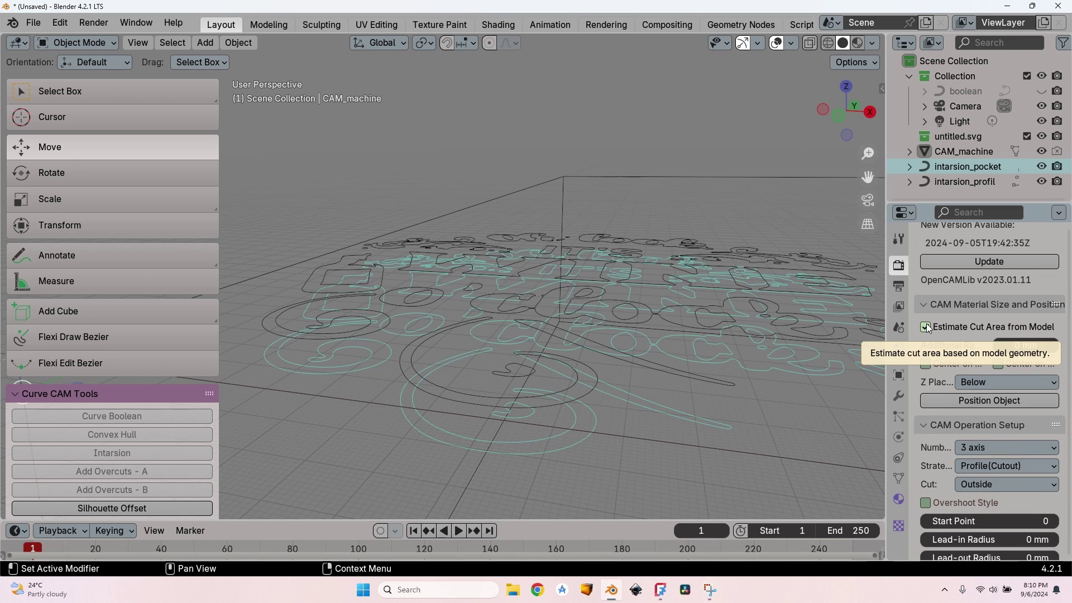
pyautogui.scroll(-3, 921, 424)
pyautogui.scroll(-2, 923, 428)
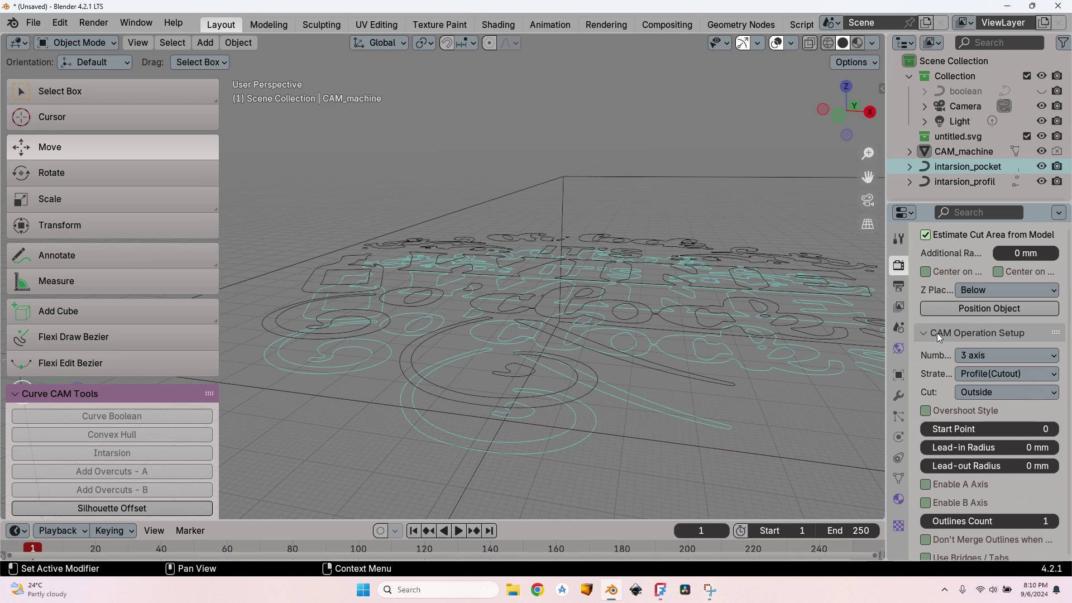
pyautogui.click(999, 377)
pyautogui.click(933, 373)
pyautogui.click(1003, 376)
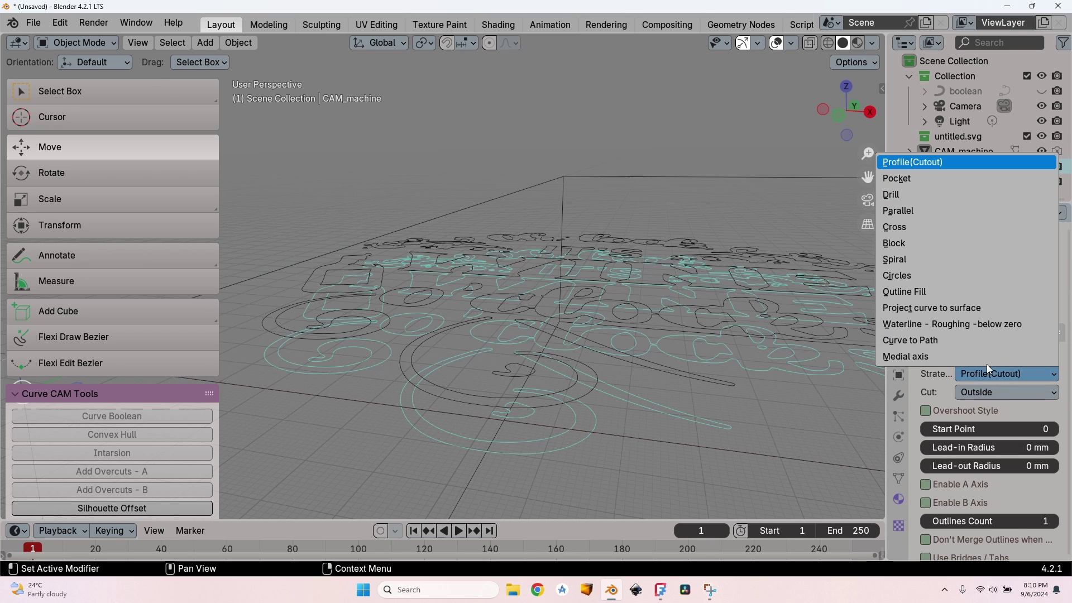
pyautogui.click(926, 178)
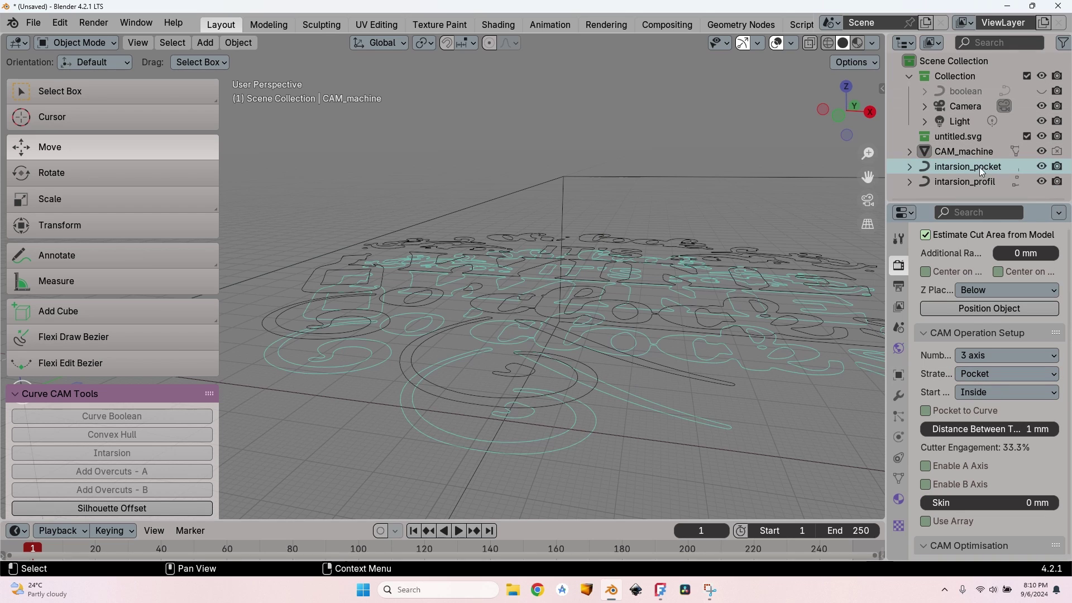
# Set 0.5 mm between toolpaths, keep 0 mm skin, and enable Simplify G-code
pyautogui.scroll(-2, 930, 389)
pyautogui.scroll(-5, 930, 390)
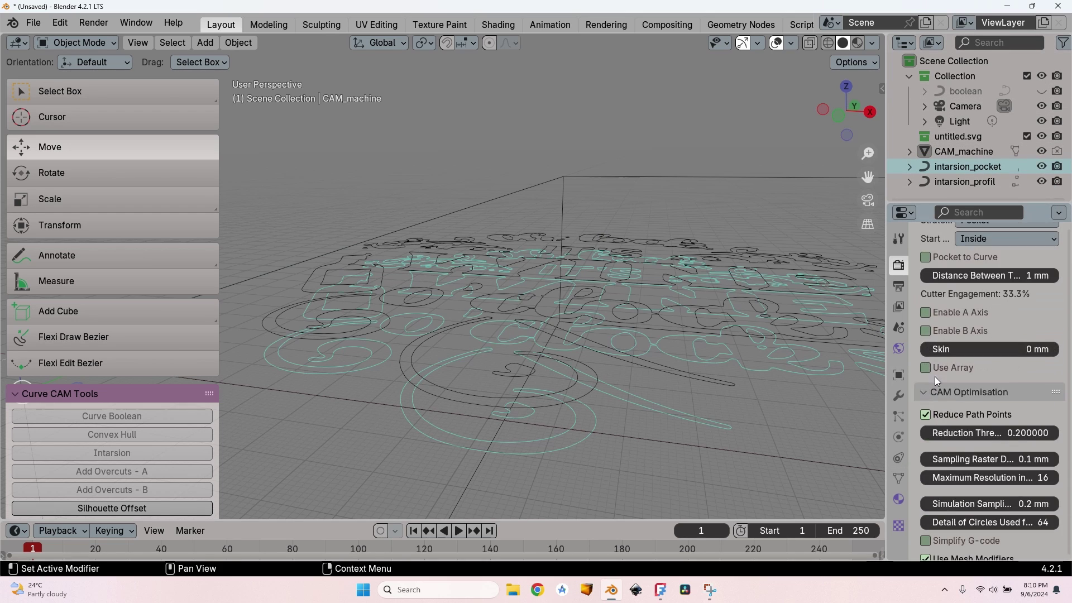
pyautogui.click(999, 275)
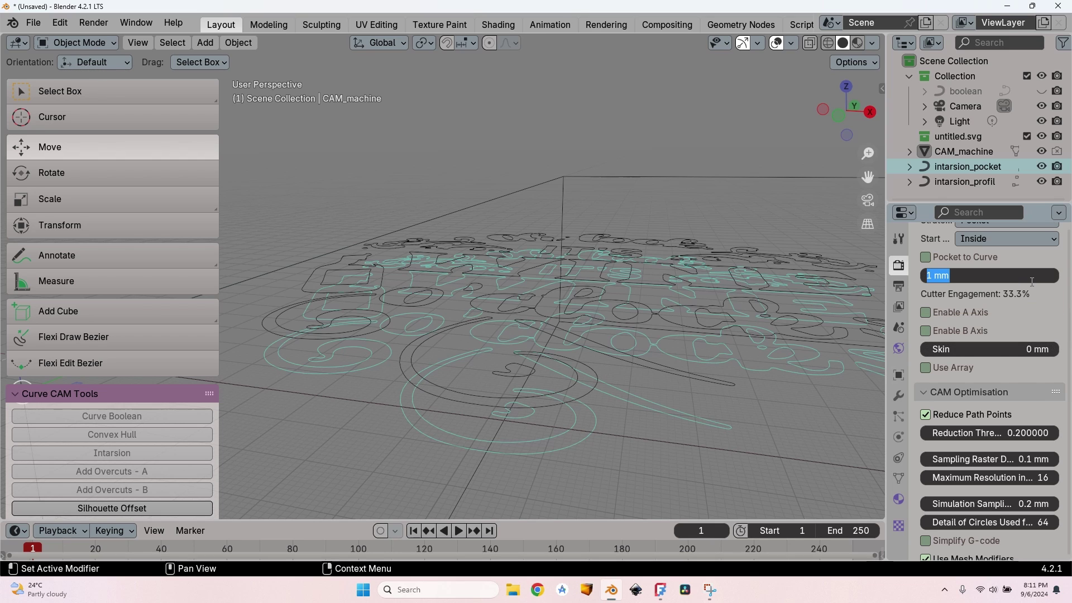
pyautogui.write('0.5')
pyautogui.press('Tab')
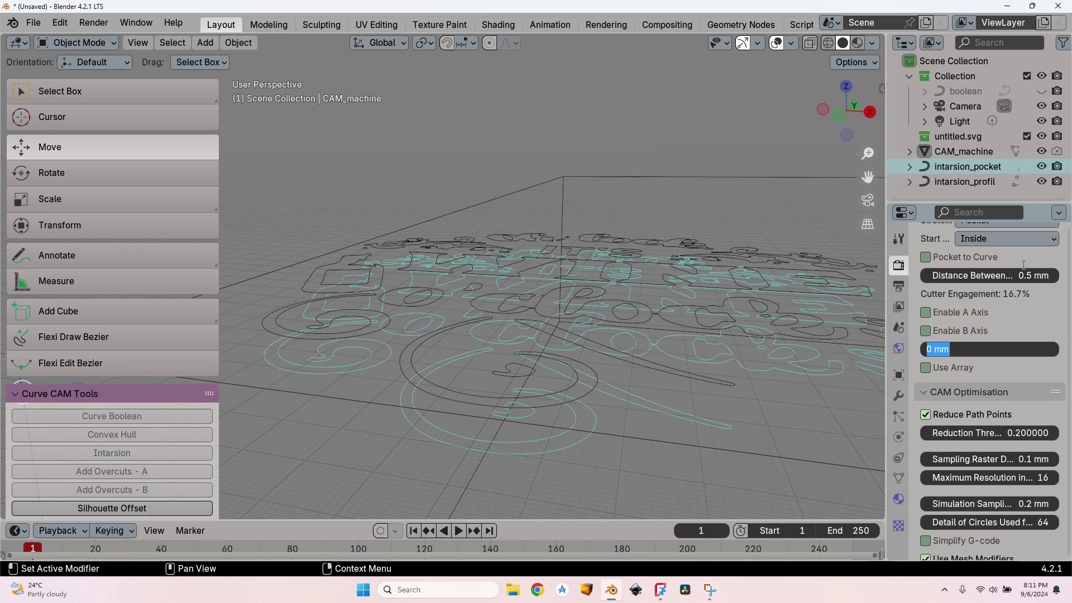
pyautogui.press('Return')
pyautogui.scroll(-3, 919, 391)
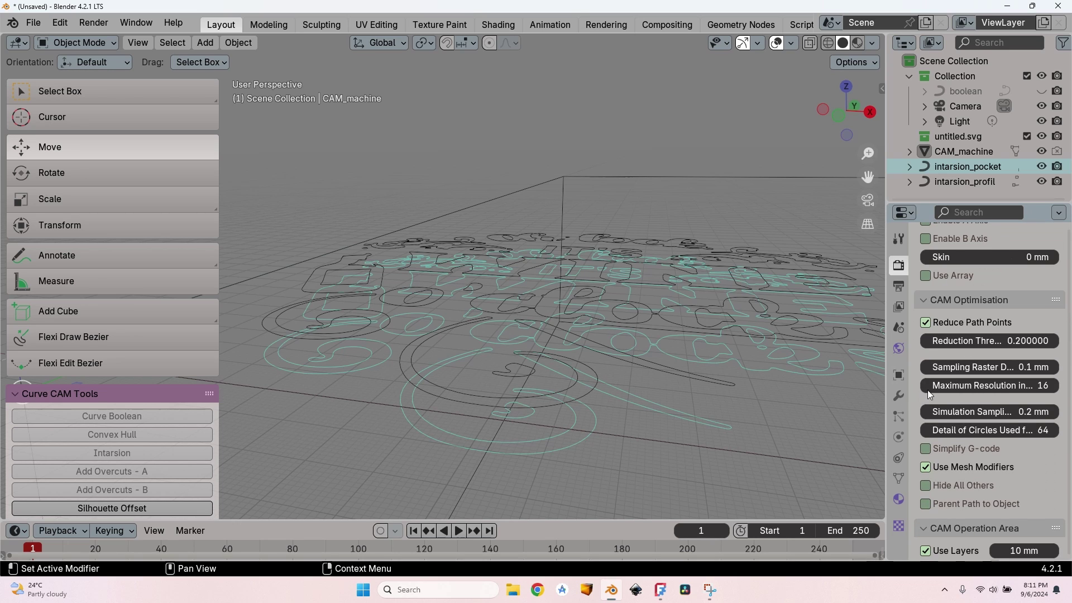
pyautogui.click(926, 448)
# Set 1 mm layers, 21 mm start depth and 35 mm free movement height
pyautogui.scroll(-7, 913, 459)
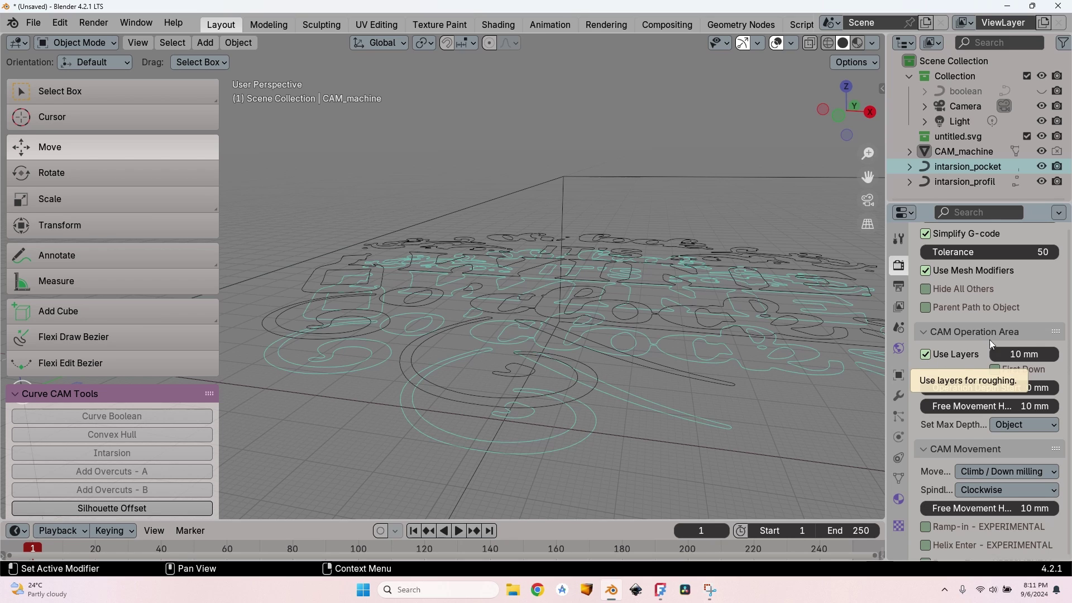
pyautogui.click(1048, 354)
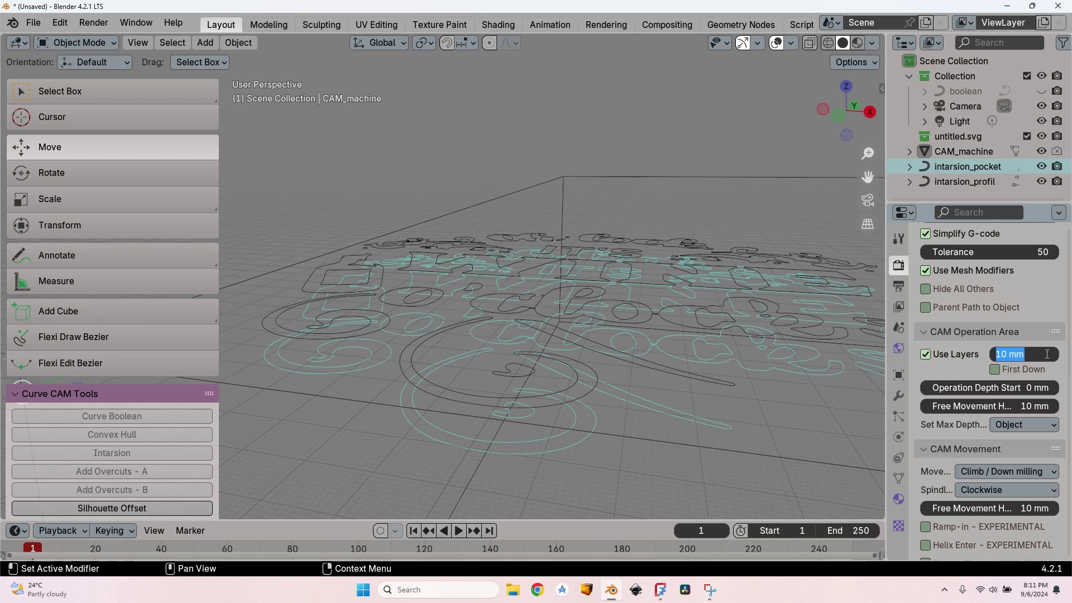
pyautogui.write('1')
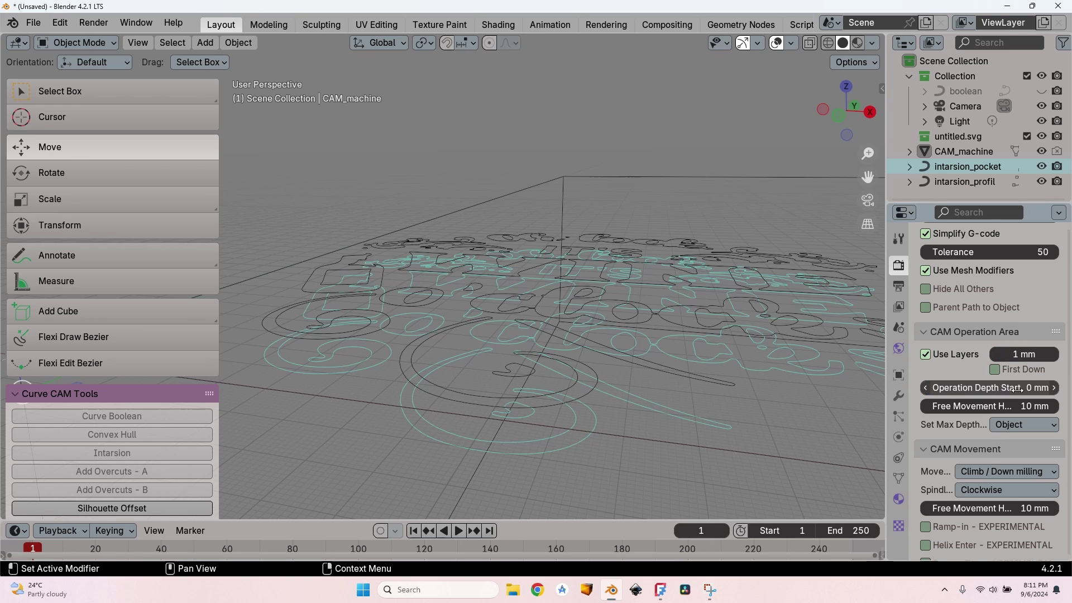
pyautogui.click(1018, 391)
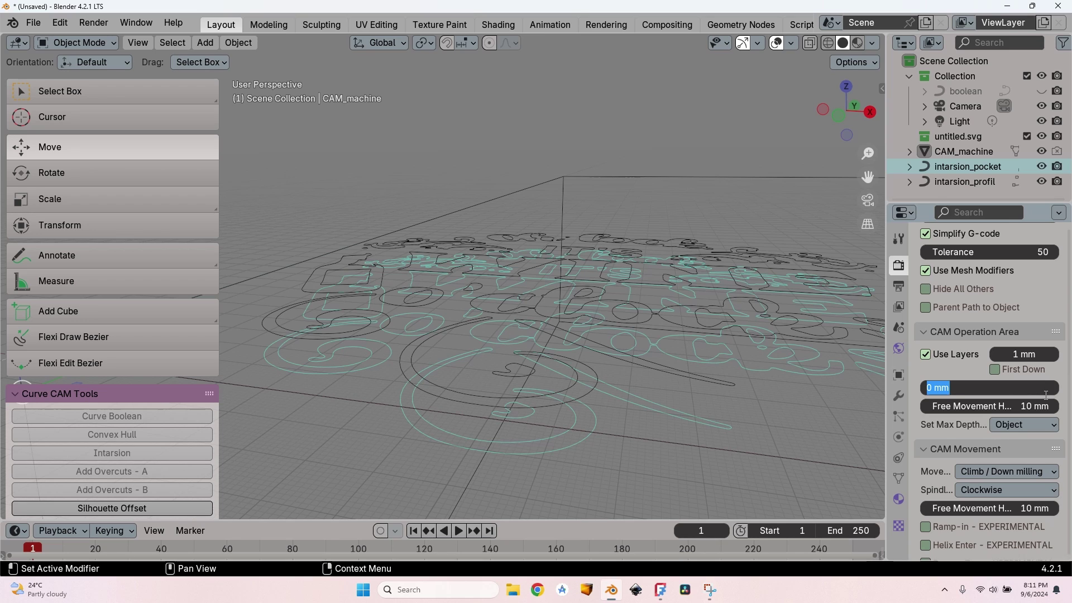
pyautogui.write('21')
pyautogui.press('Tab')
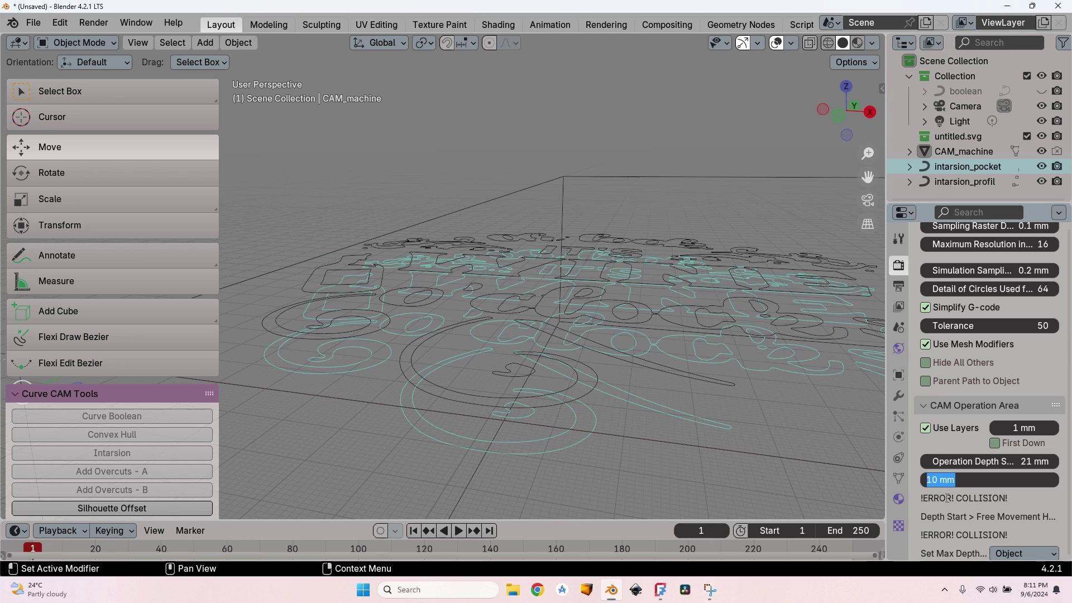
pyautogui.write('35')
pyautogui.press('Tab')
pyautogui.click(1017, 423)
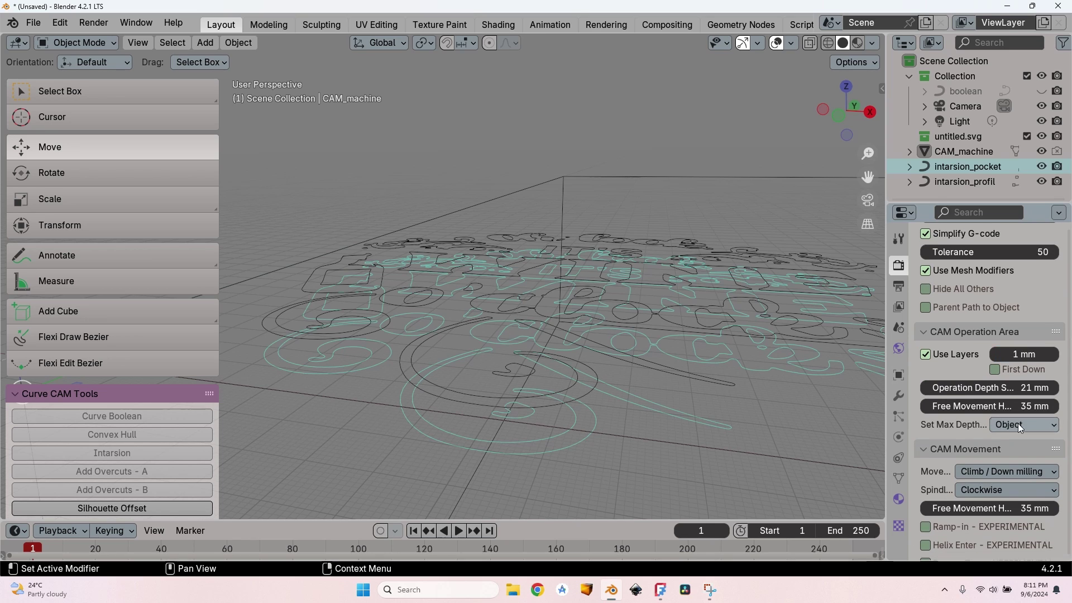
# Set the max depth to Custom with an 18 mm operation end depth
pyautogui.click(1016, 428)
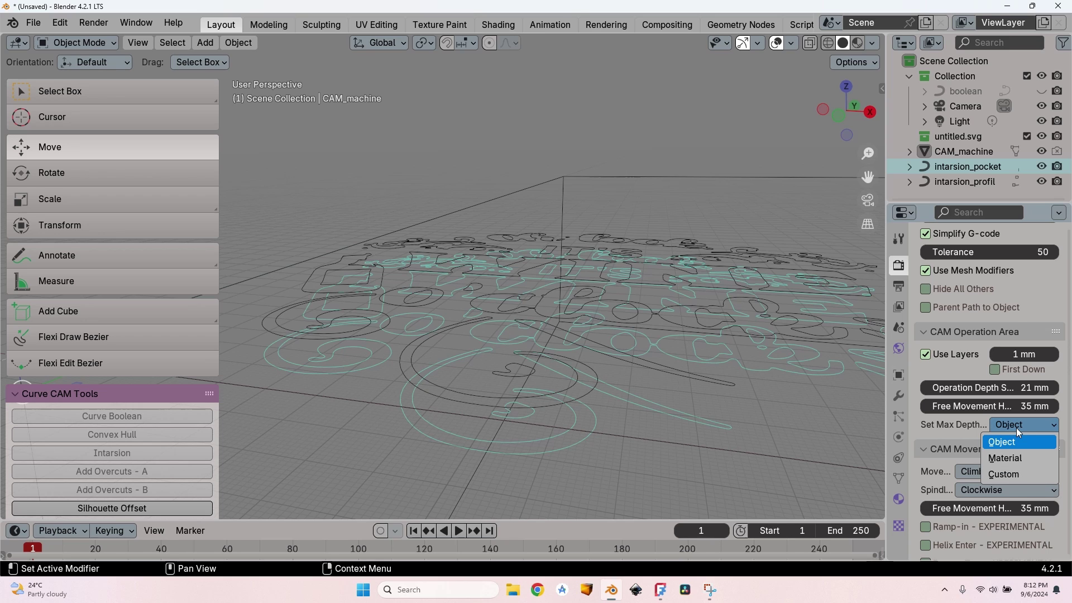
pyautogui.click(1003, 474)
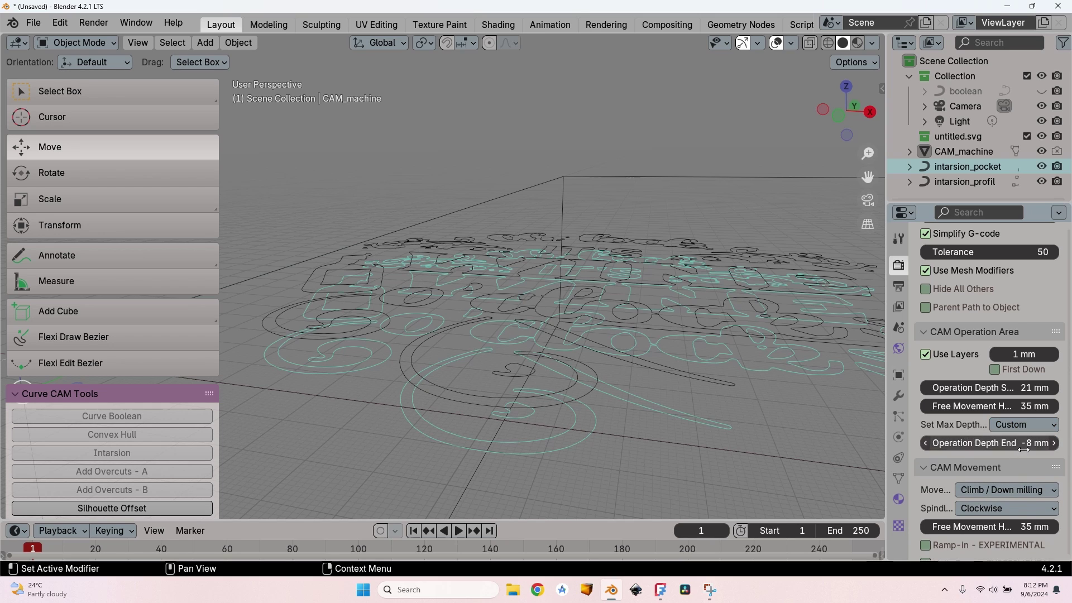
pyautogui.click(964, 441)
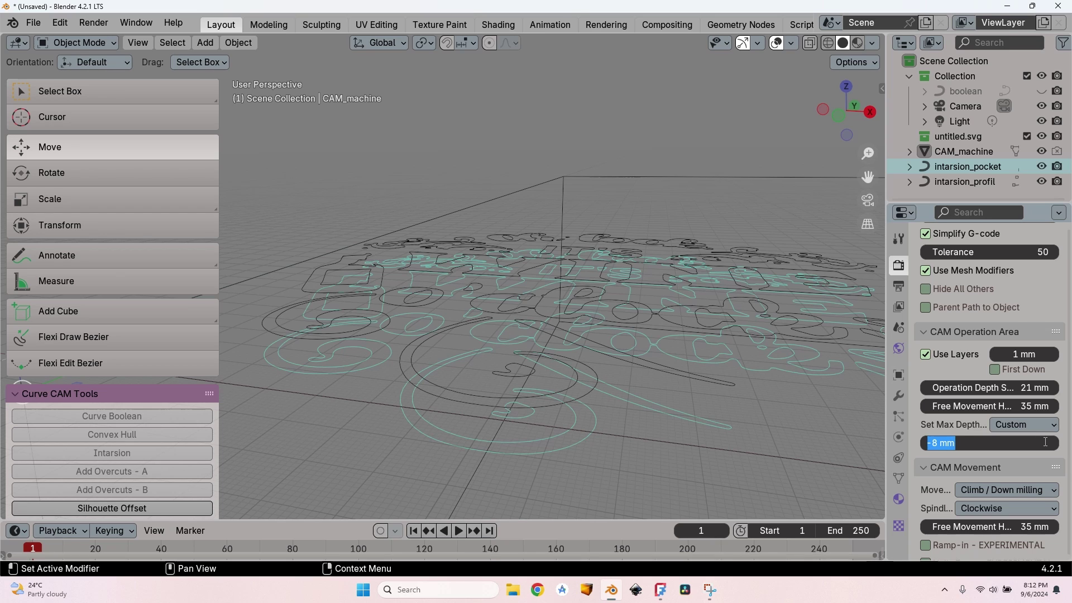
pyautogui.write('18')
pyautogui.press('Tab')
# Set feedrate to 2500 mm and plunge speed to 99%, keeping the 30° plunge angle
pyautogui.click(909, 433)
pyautogui.scroll(-5, 910, 433)
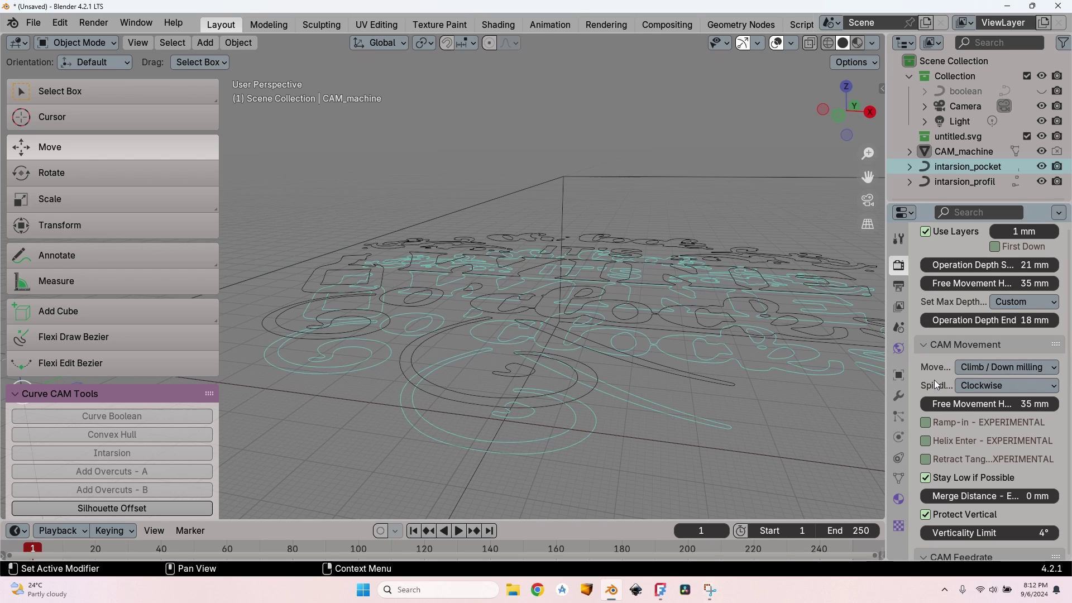
pyautogui.scroll(-3, 922, 384)
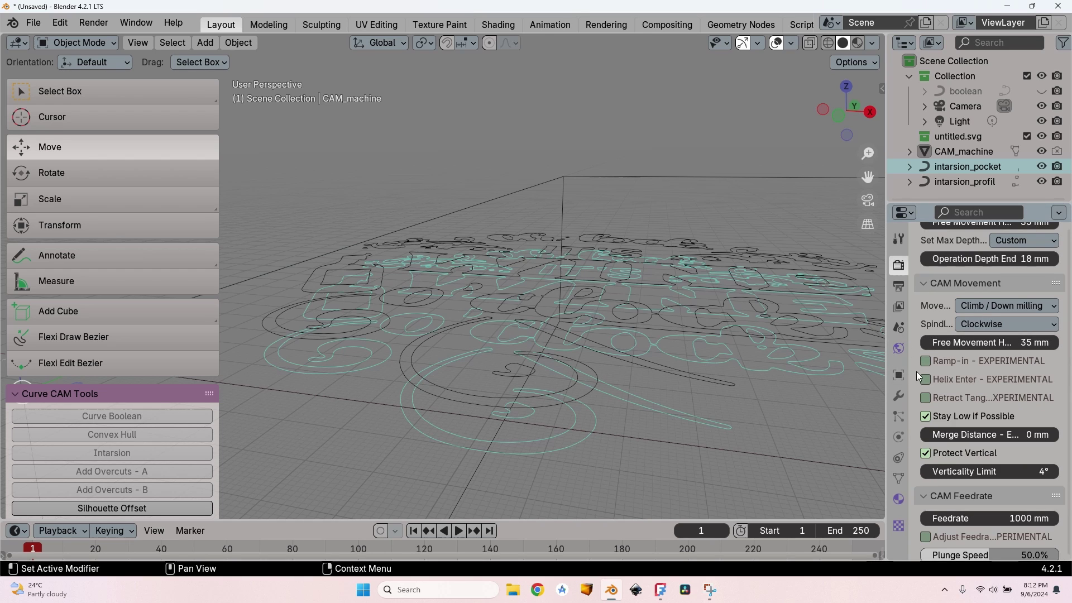
pyautogui.scroll(-2, 926, 387)
pyautogui.scroll(-5, 925, 388)
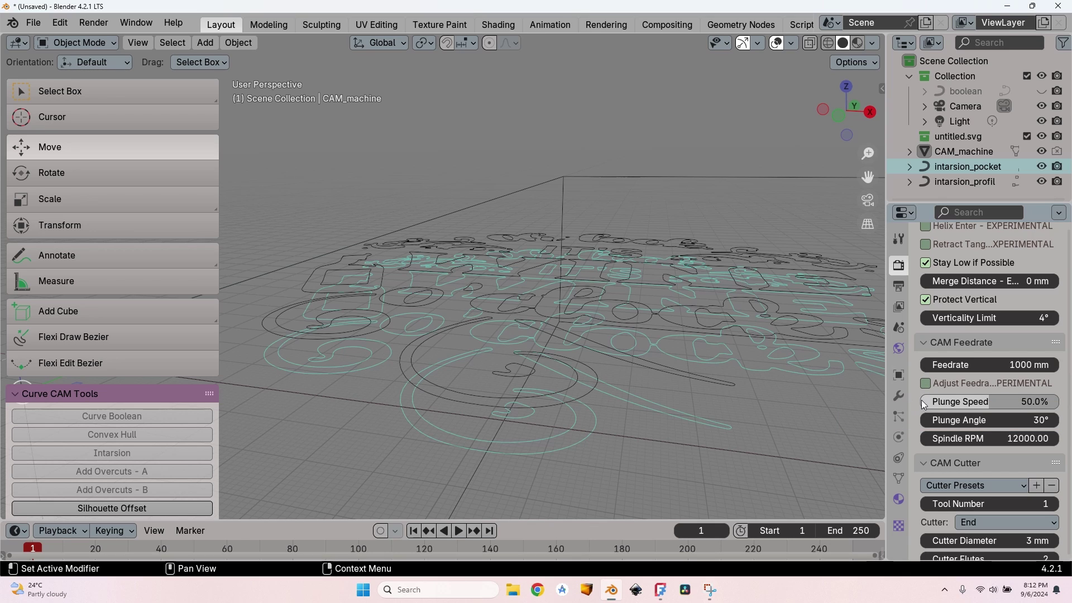
pyautogui.click(1020, 361)
pyautogui.write('2500')
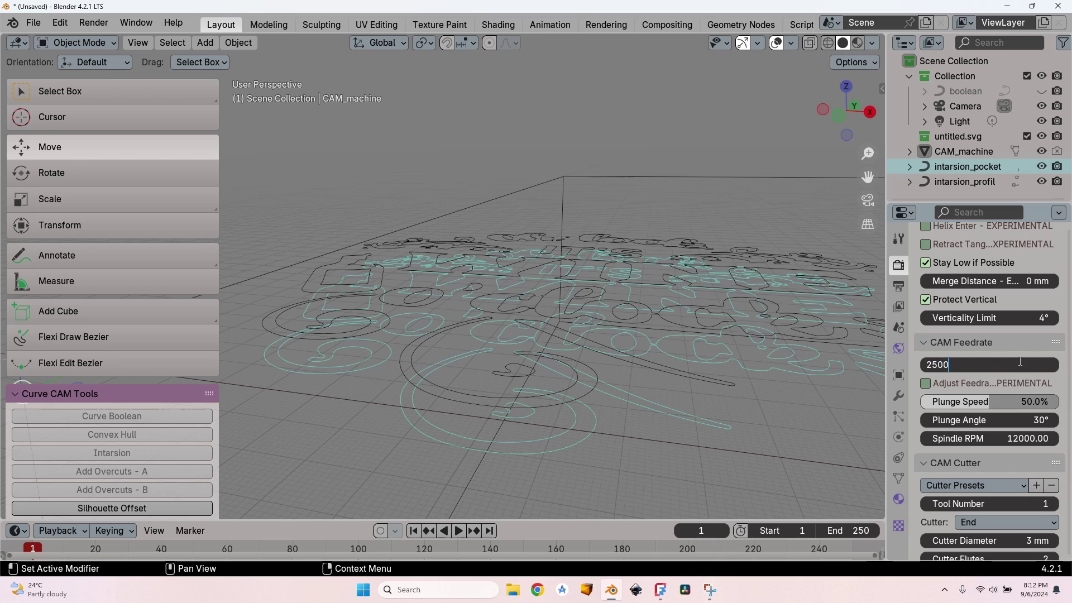
pyautogui.press('Tab')
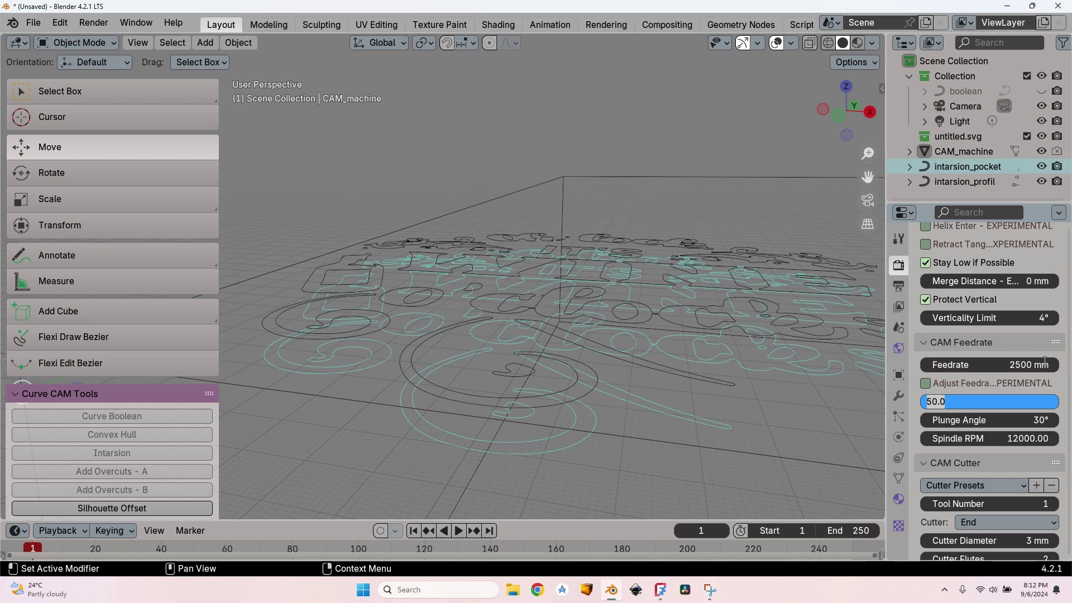
pyautogui.write('99')
pyautogui.press('Tab')
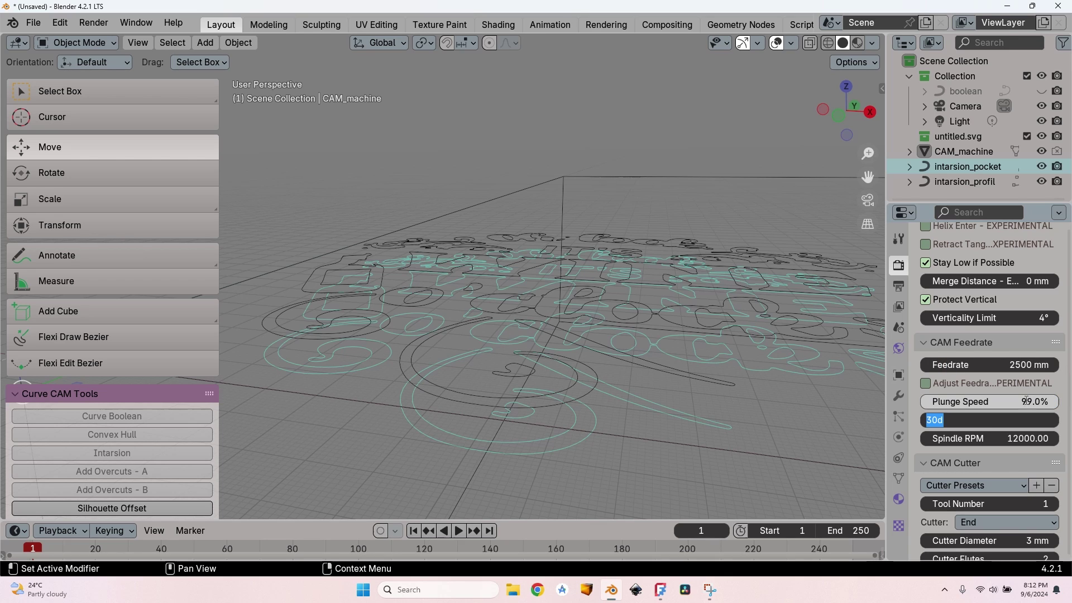
pyautogui.press('Return')
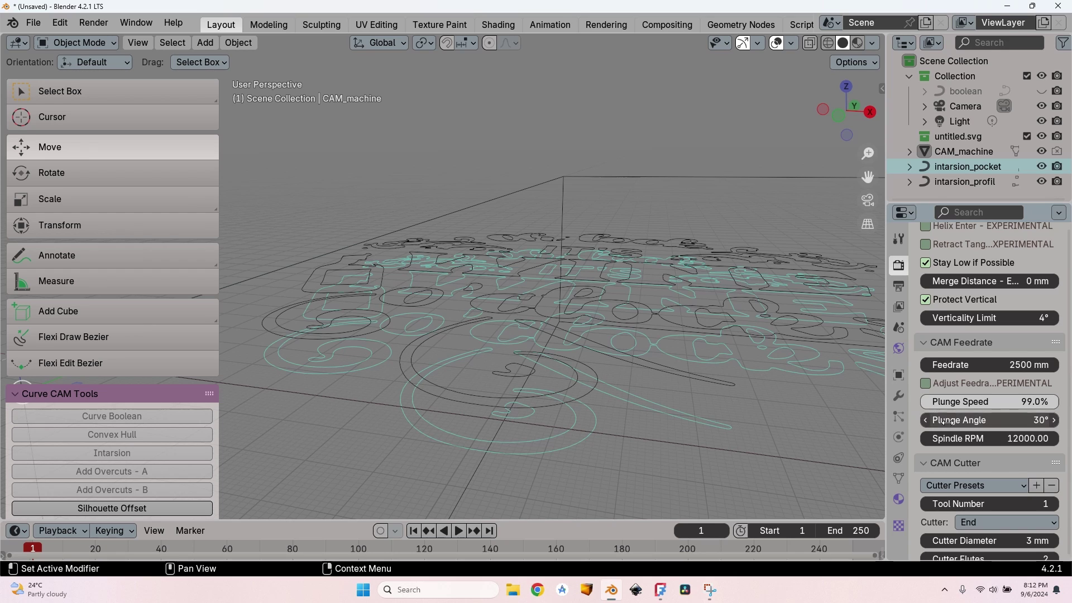
# Set the spindle speed to 18500 RPM
pyautogui.click(1032, 439)
pyautogui.write('18500')
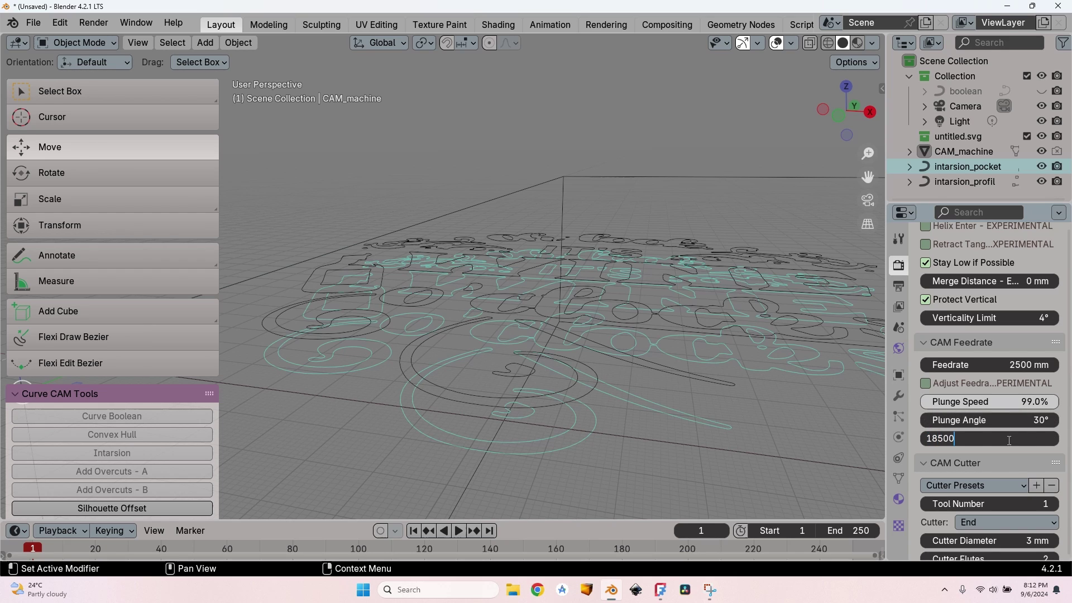
pyautogui.press('Return')
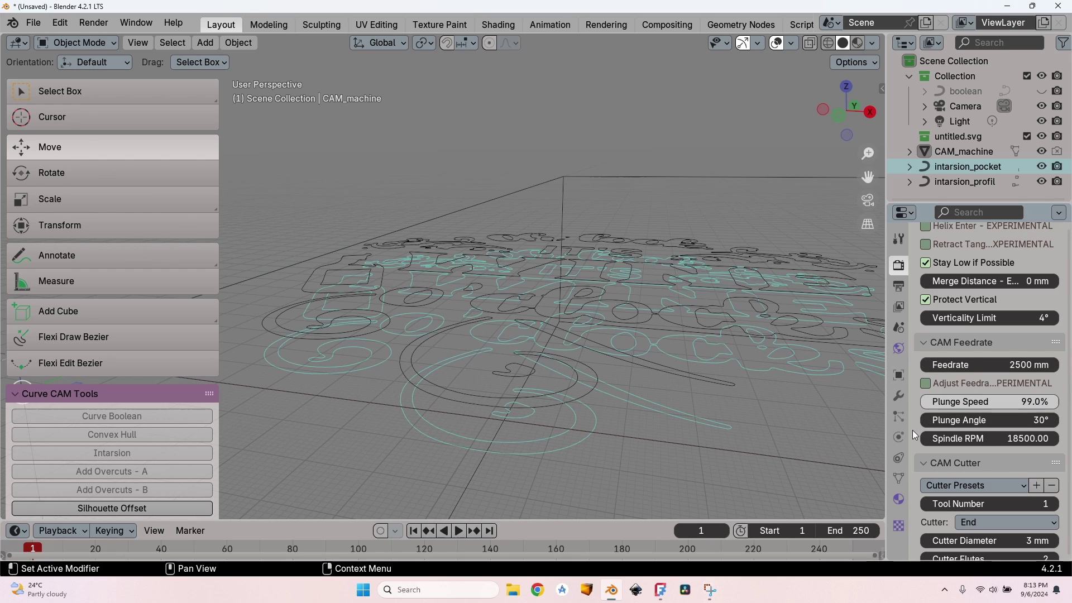
# Load the 'end cyl 1.50mm' cutter preset for a 1.5 mm cutter diameter
pyautogui.scroll(-5, 919, 435)
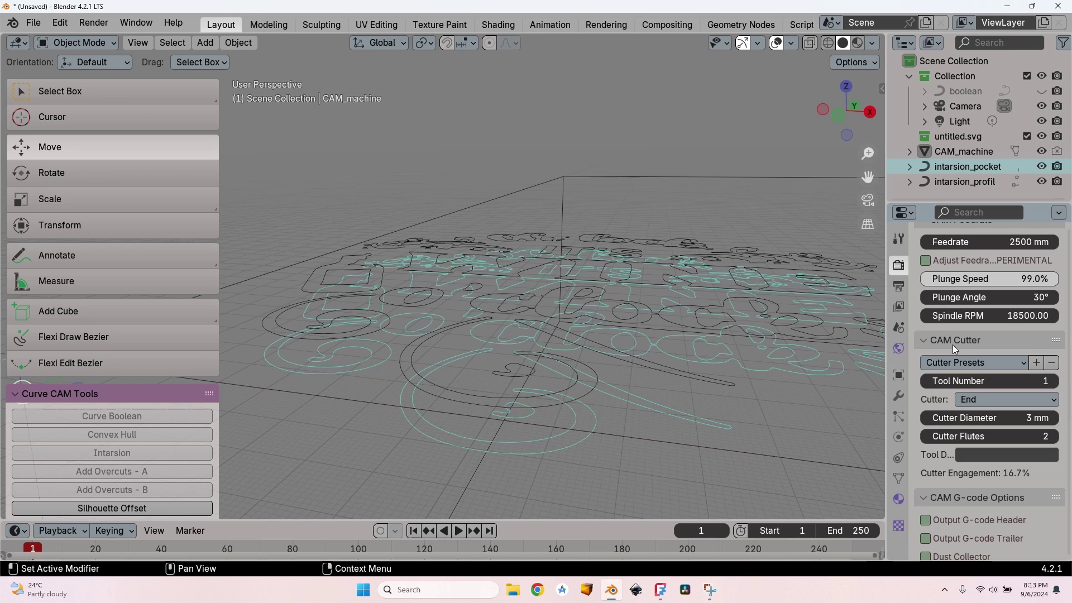
pyautogui.click(997, 362)
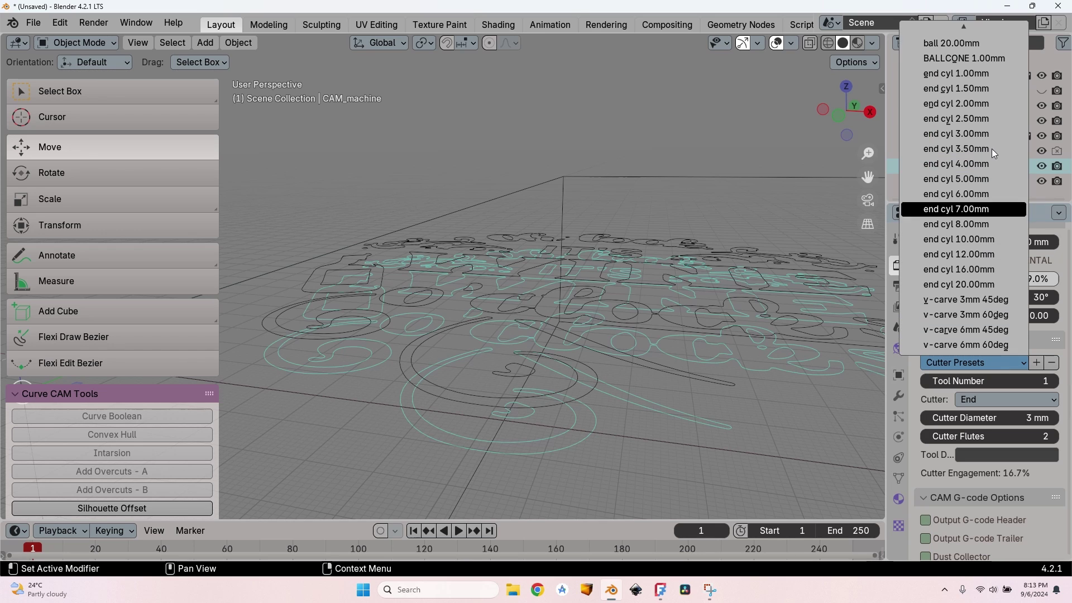
pyautogui.click(982, 89)
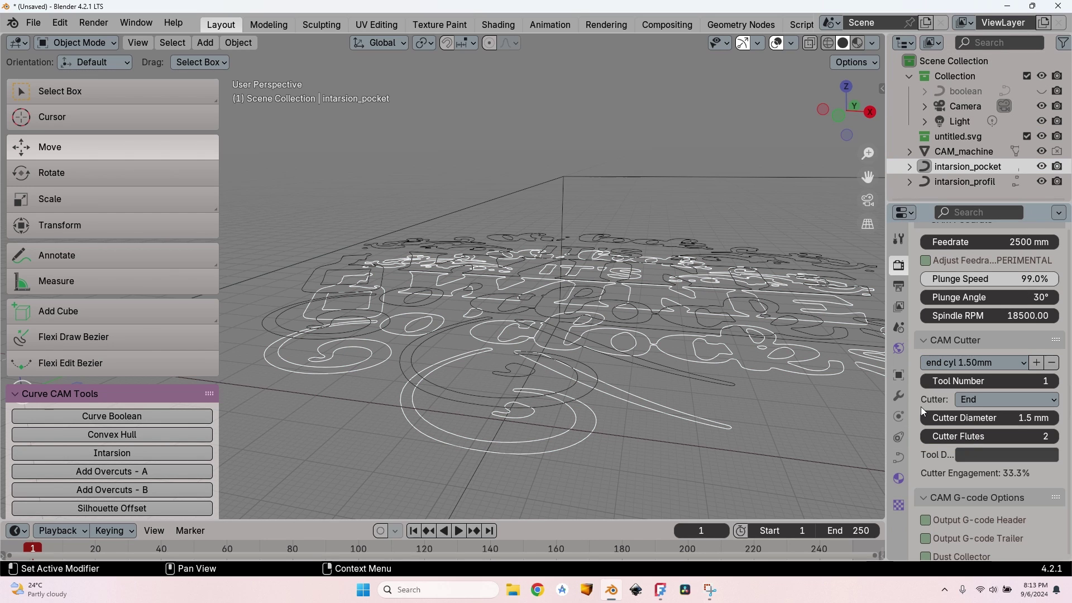
# Enable Output G-code Trailer for the pocket operation, using the M02 command
pyautogui.scroll(-5, 920, 407)
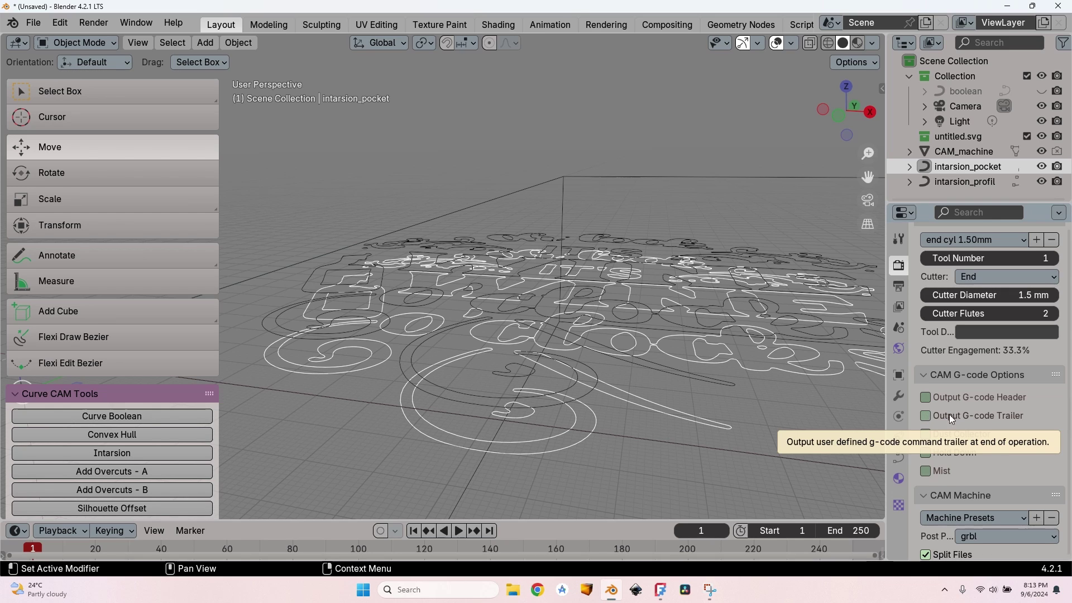
pyautogui.click(925, 416)
pyautogui.click(999, 431)
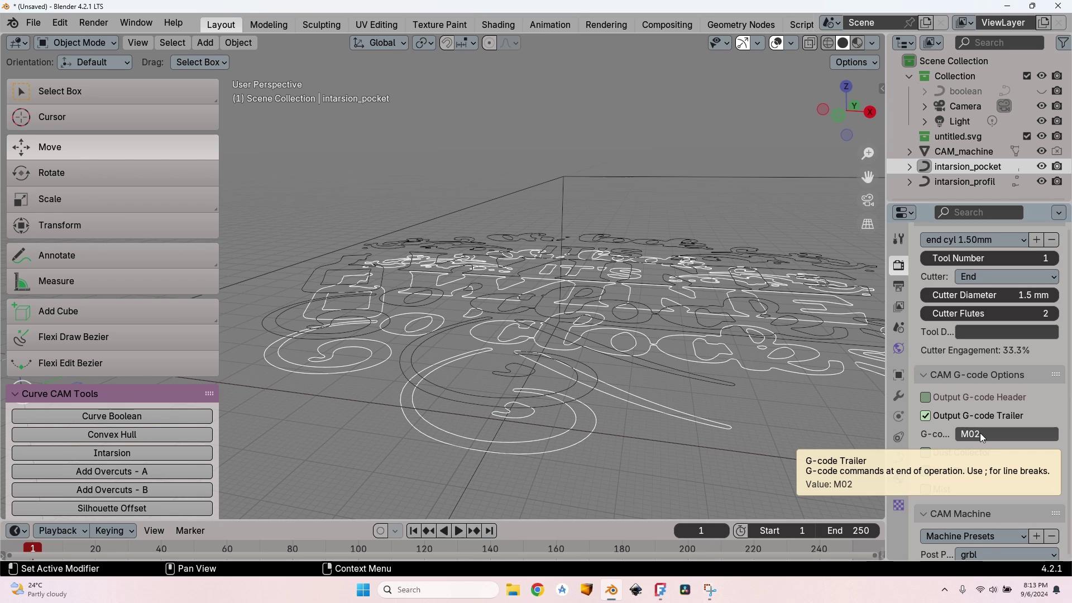
# Apply the OpenSource CNC machine preset
pyautogui.scroll(-6, 946, 349)
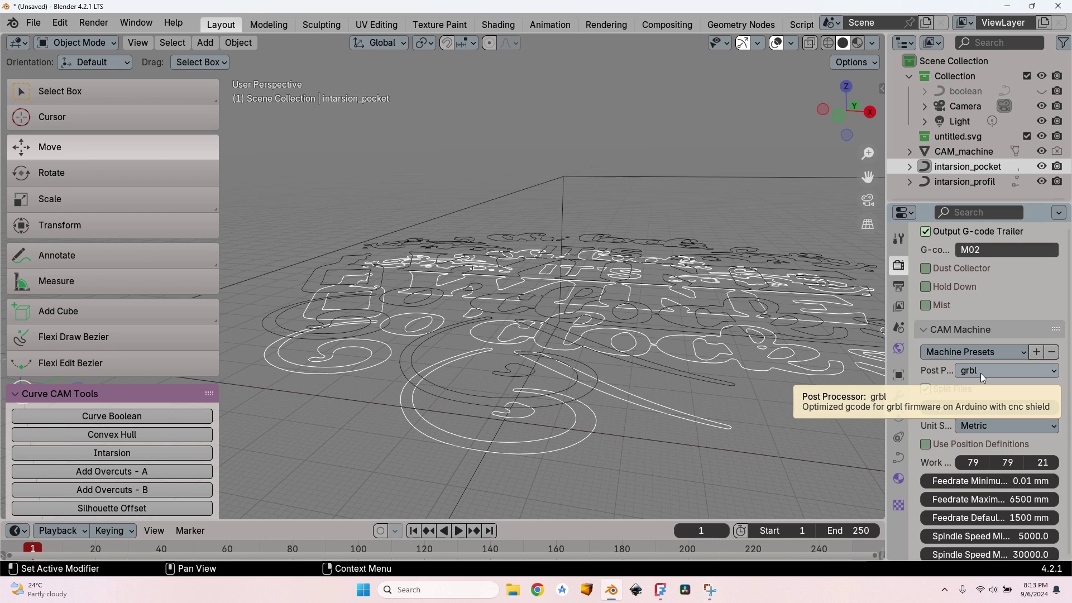
pyautogui.scroll(-3, 915, 417)
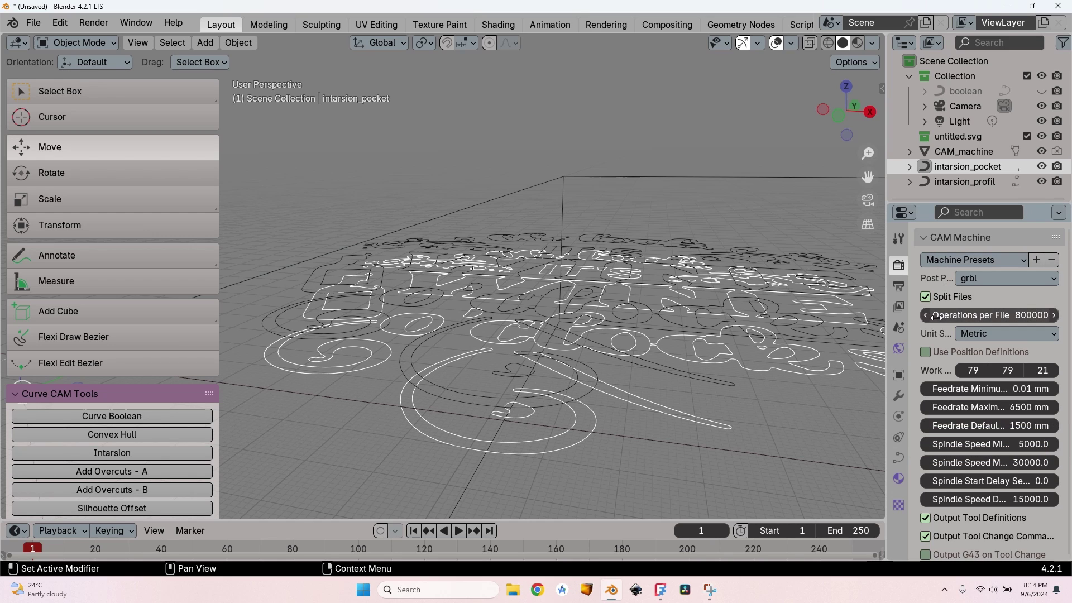
pyautogui.click(964, 259)
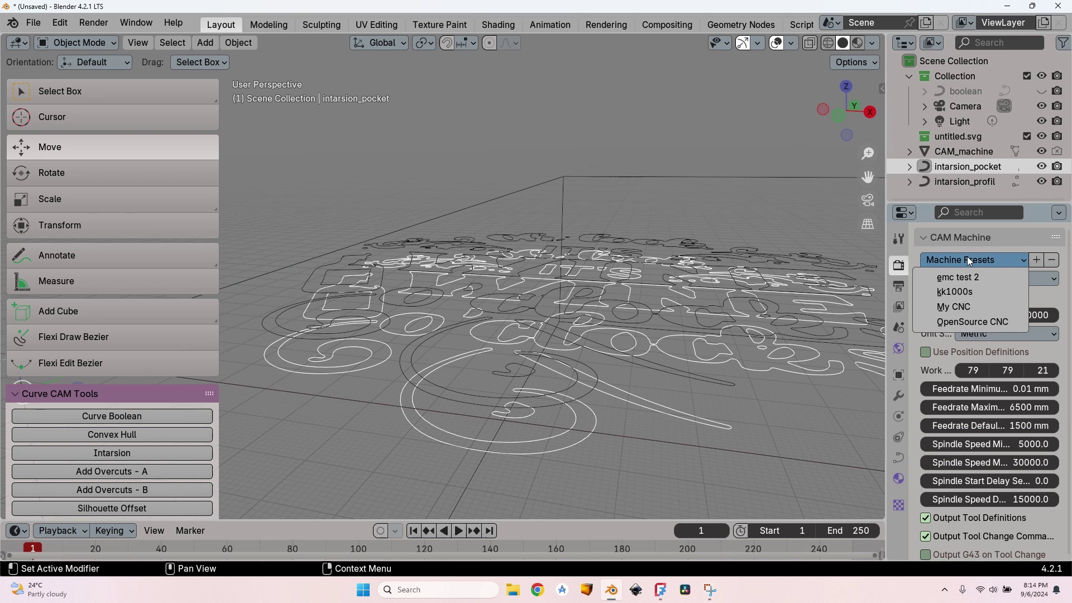
pyautogui.click(983, 322)
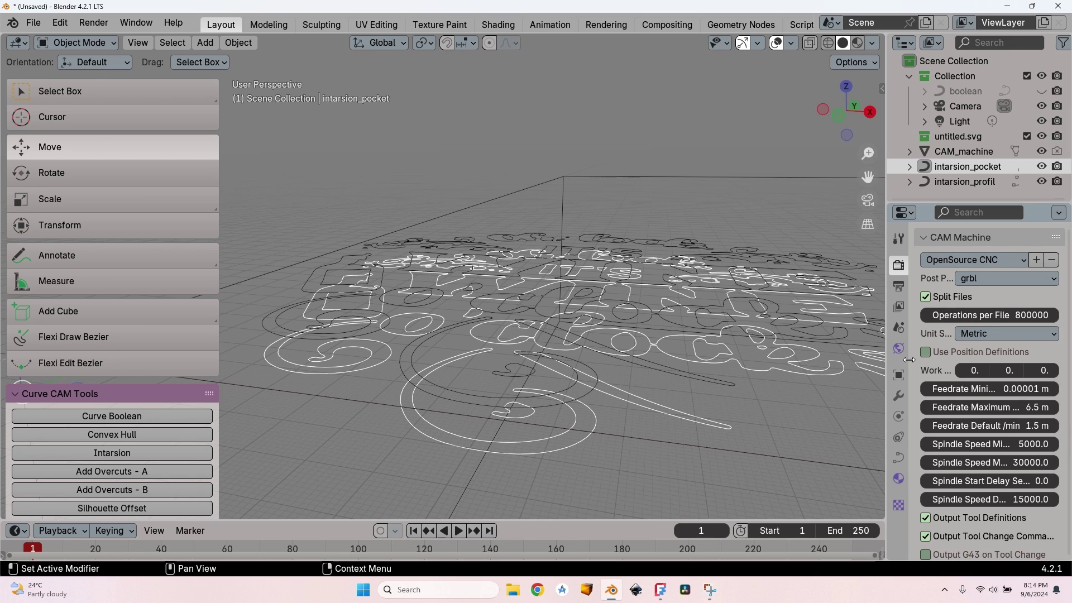
# Widen the properties editor and bring up the Scene tab's Length unit choices
pyautogui.moveTo(903, 359); pyautogui.dragTo(788, 352)
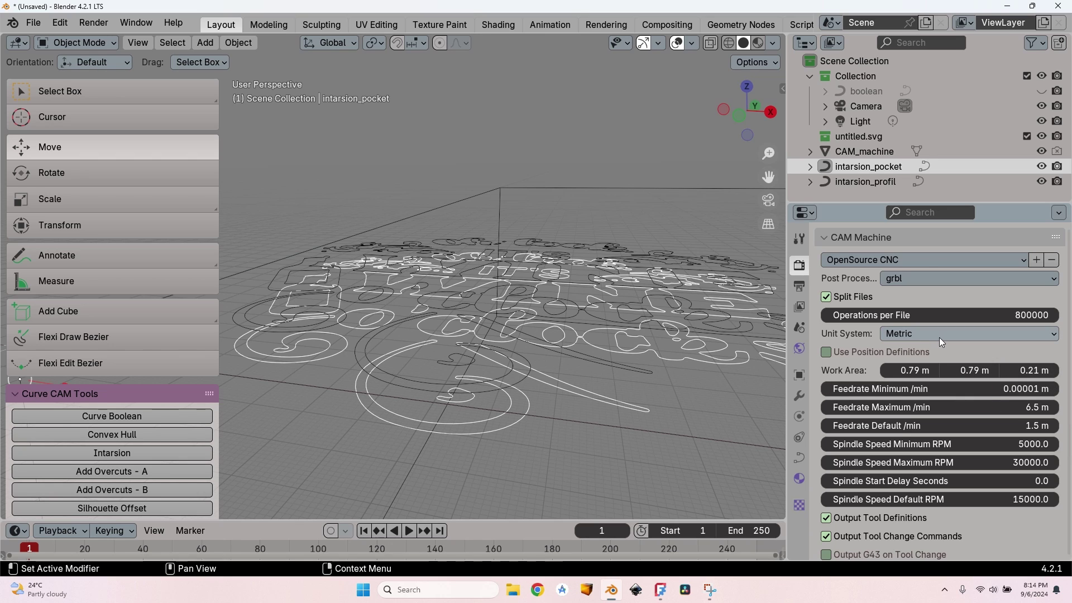
pyautogui.click(799, 327)
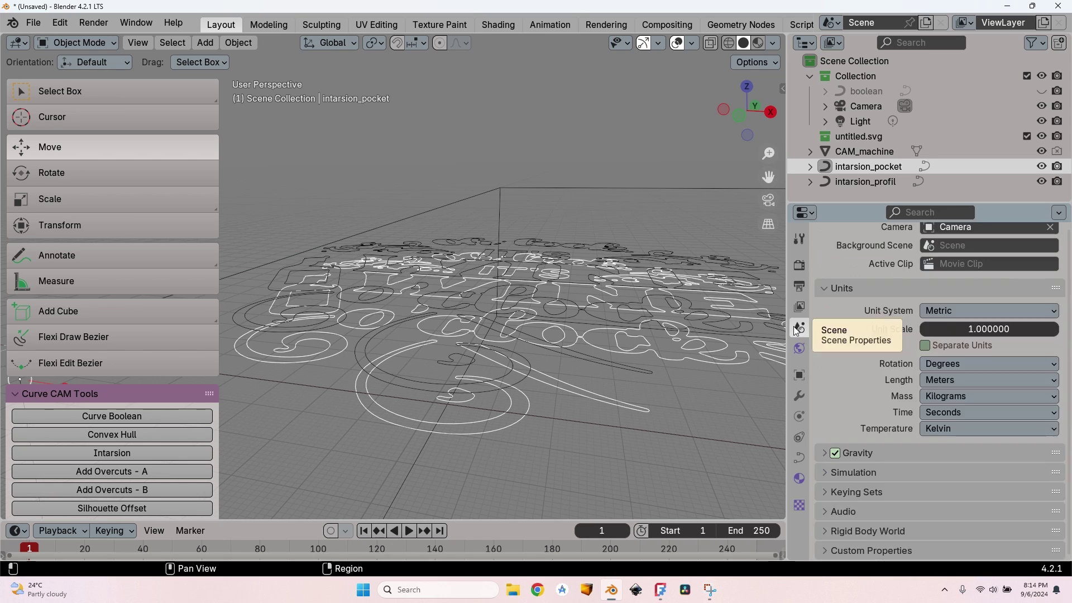
pyautogui.click(976, 381)
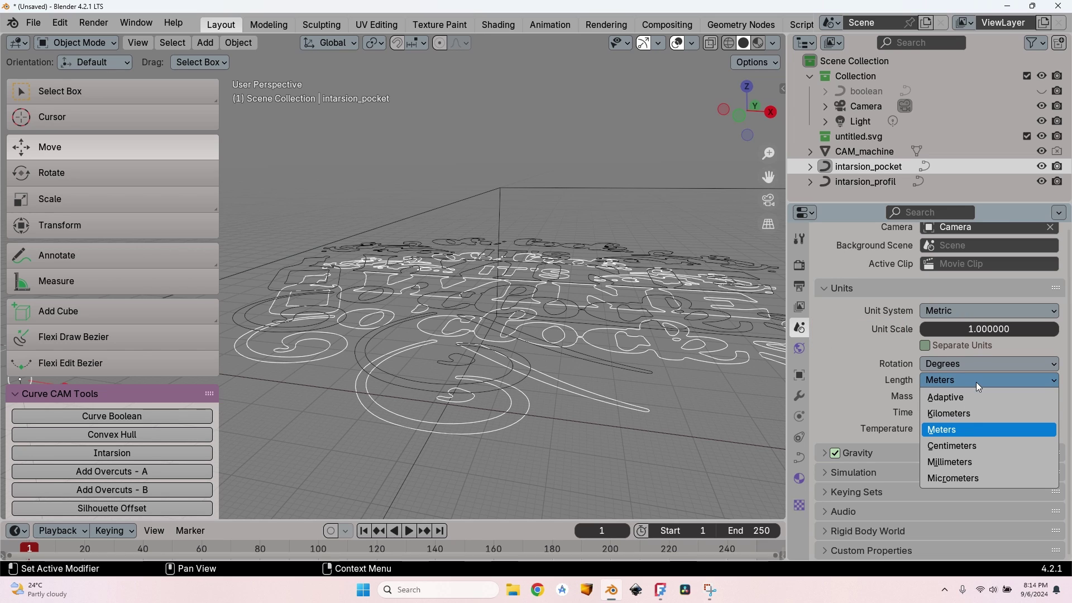
# Set the scene length unit to Millimeters and return to the CAM Operations settings
pyautogui.click(978, 462)
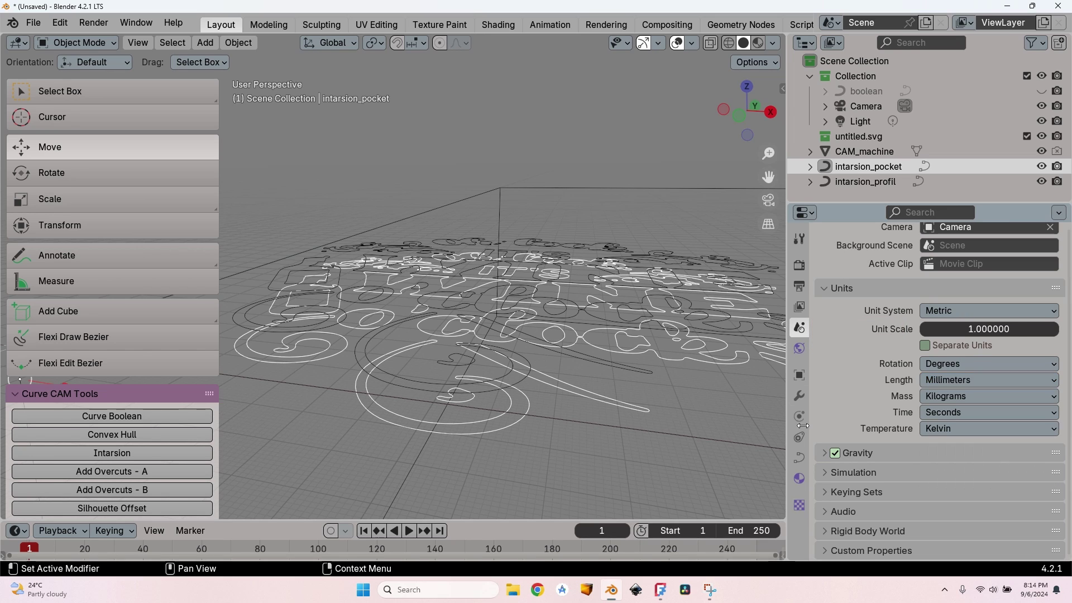
pyautogui.click(799, 265)
pyautogui.scroll(-20, 816, 336)
pyautogui.scroll(-20, 817, 352)
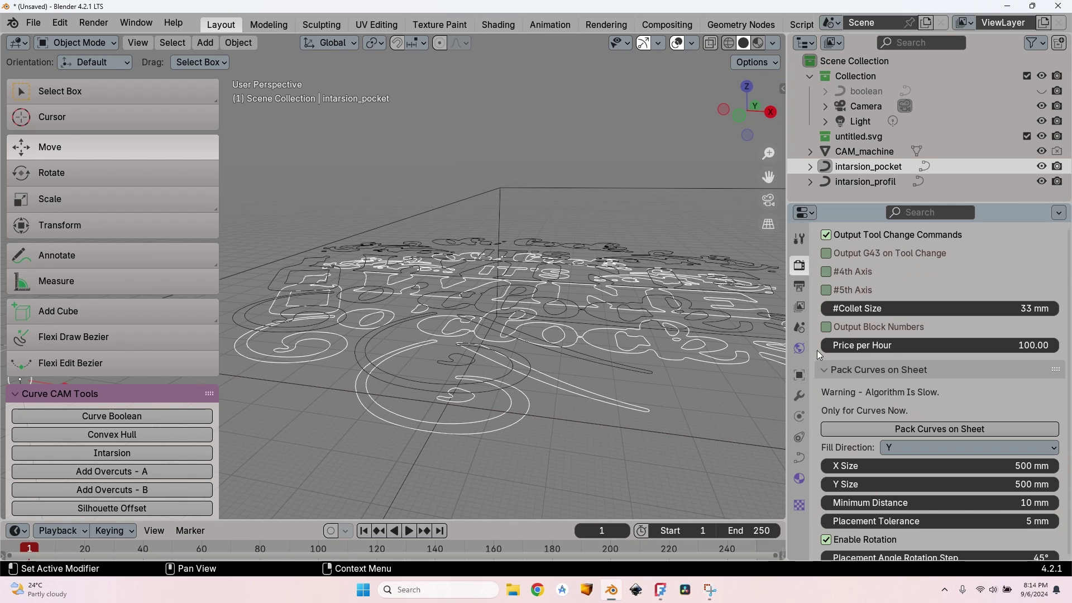
pyautogui.scroll(15, 816, 350)
pyautogui.scroll(20, 816, 350)
pyautogui.scroll(10, 817, 350)
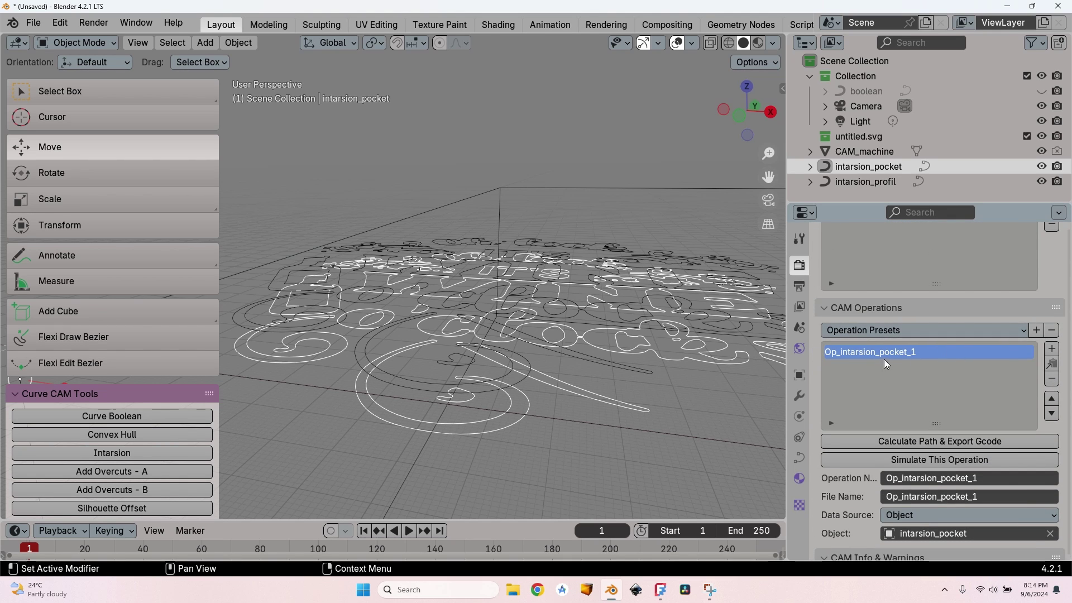
# Calculate the pocket toolpath and export G-code, creating cam_path_Op_intarsion_pocket_1
pyautogui.click(919, 442)
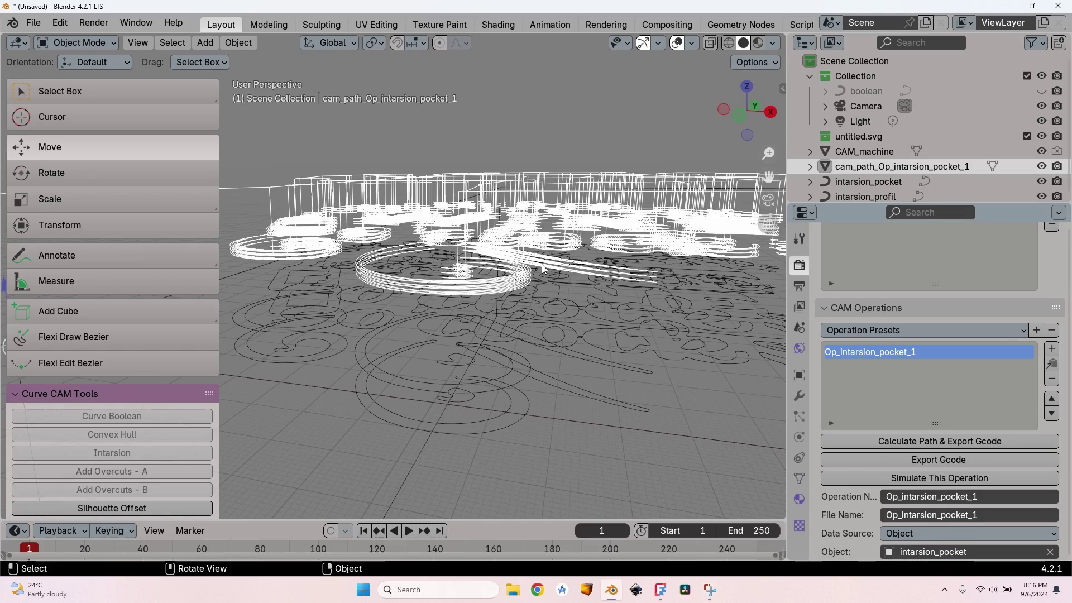
pyautogui.scroll(3, 542, 268)
pyautogui.moveTo(542, 268); pyautogui.dragTo(524, 345, button='middle')
pyautogui.scroll(4, 475, 231)
# Orbit and zoom the viewport to inspect the pocket toolpath from low and oblique angles
pyautogui.scroll(-3, 475, 231)
pyautogui.scroll(4, 461, 251)
pyautogui.scroll(2, 461, 251)
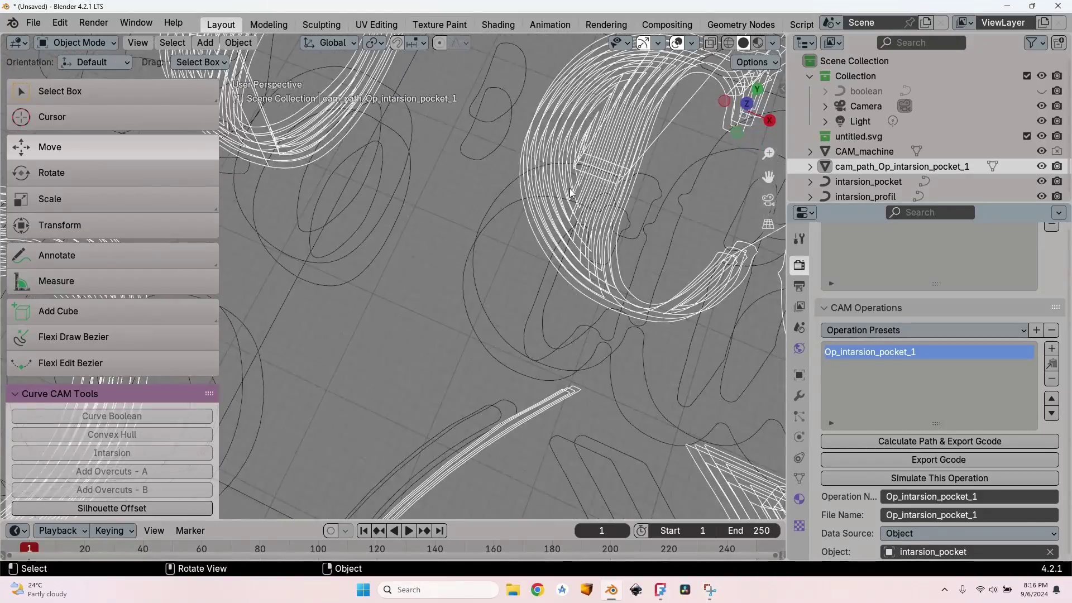
pyautogui.moveTo(461, 251); pyautogui.dragTo(577, 166, button='middle')
pyautogui.scroll(-3, 580, 179)
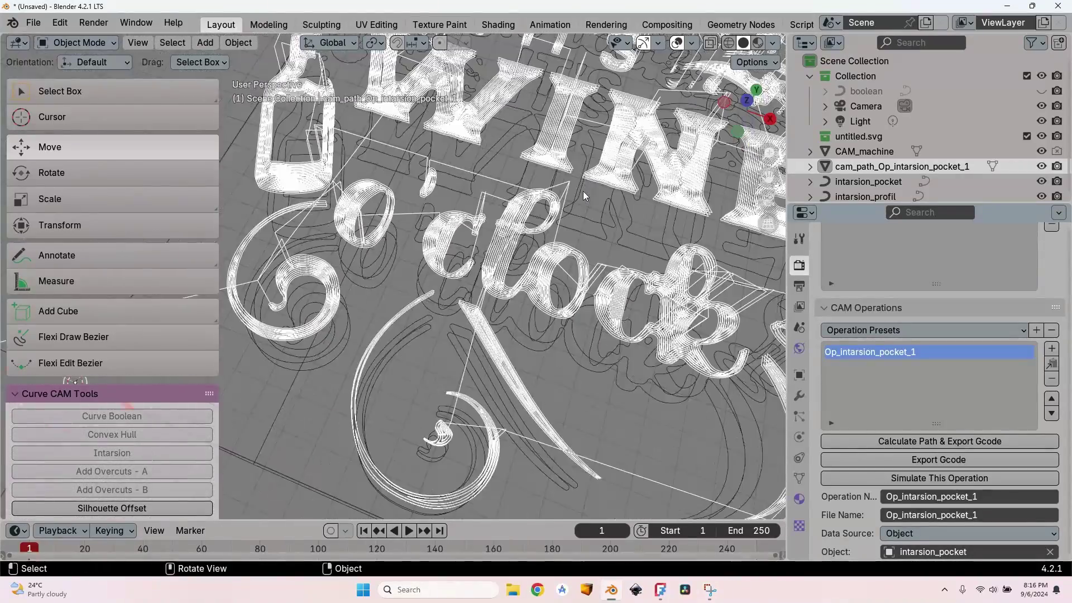
pyautogui.scroll(-3, 586, 278)
pyautogui.moveTo(586, 278); pyautogui.dragTo(600, 260, button='middle')
pyautogui.scroll(2, 600, 260)
pyautogui.scroll(5, 814, 426)
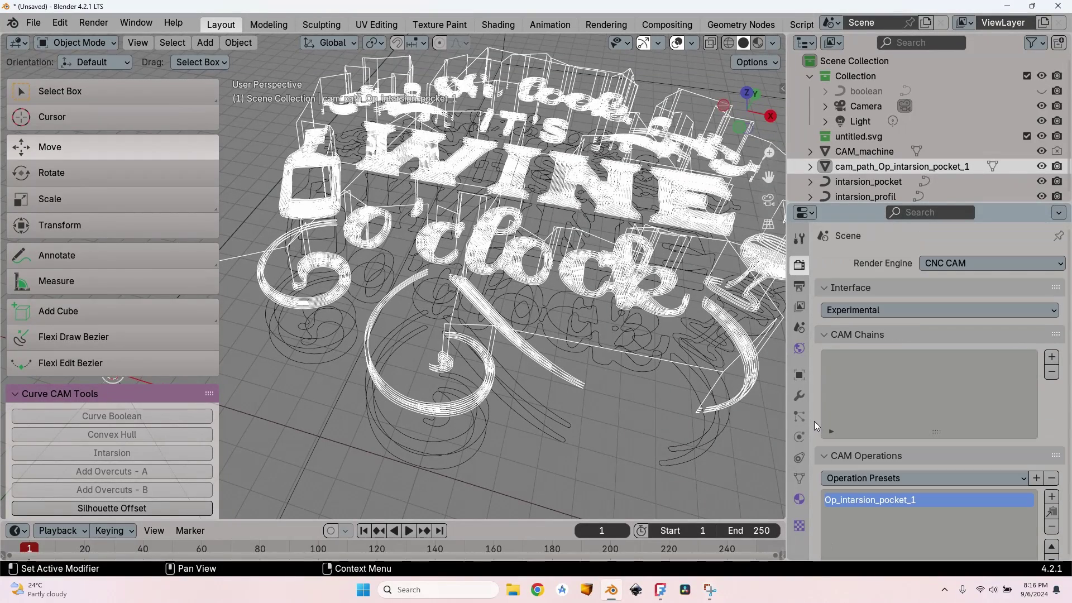
pyautogui.scroll(-12, 815, 425)
pyautogui.scroll(-3, 815, 423)
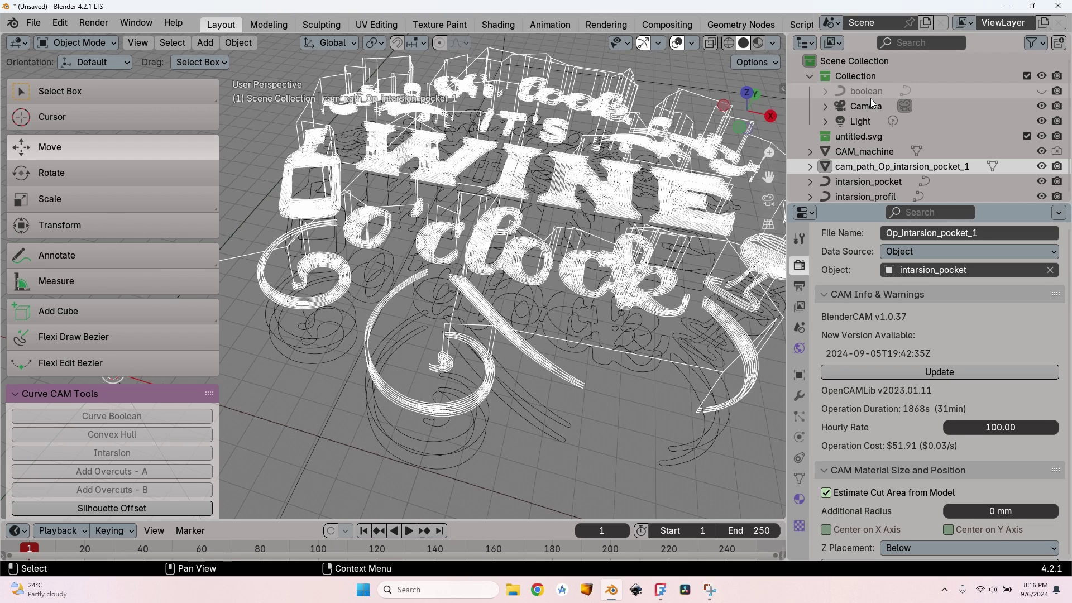
pyautogui.click(1042, 166)
pyautogui.click(1042, 182)
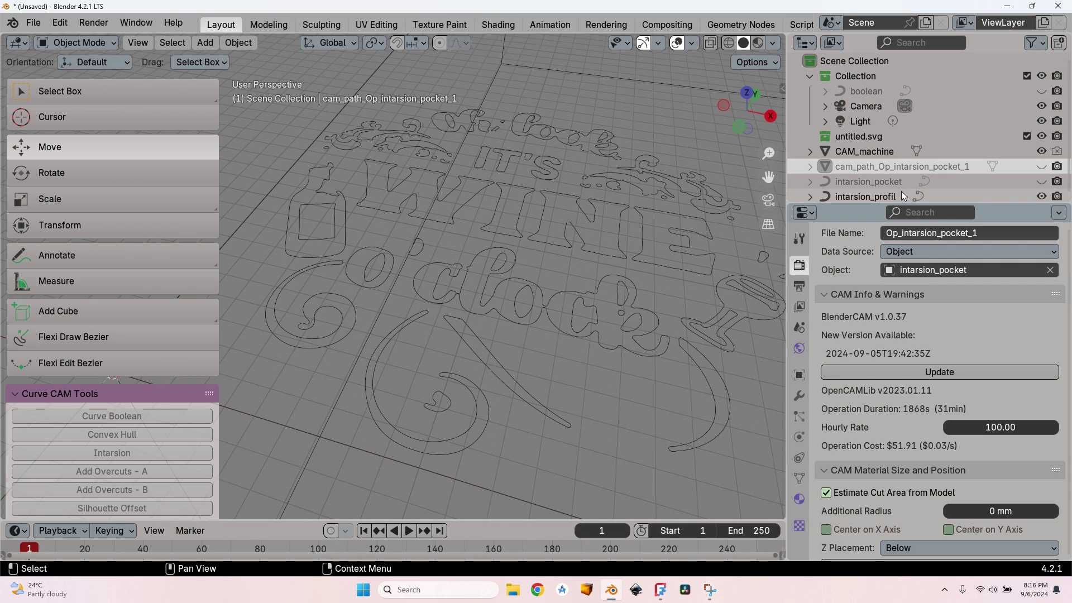
pyautogui.click(885, 198)
pyautogui.scroll(10, 836, 256)
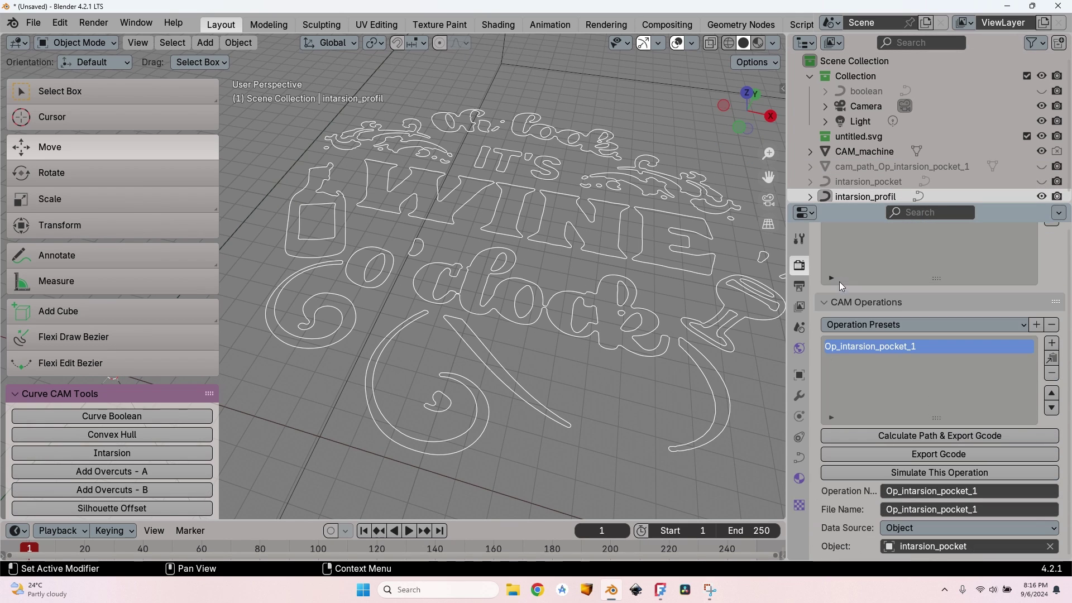
pyautogui.click(1052, 343)
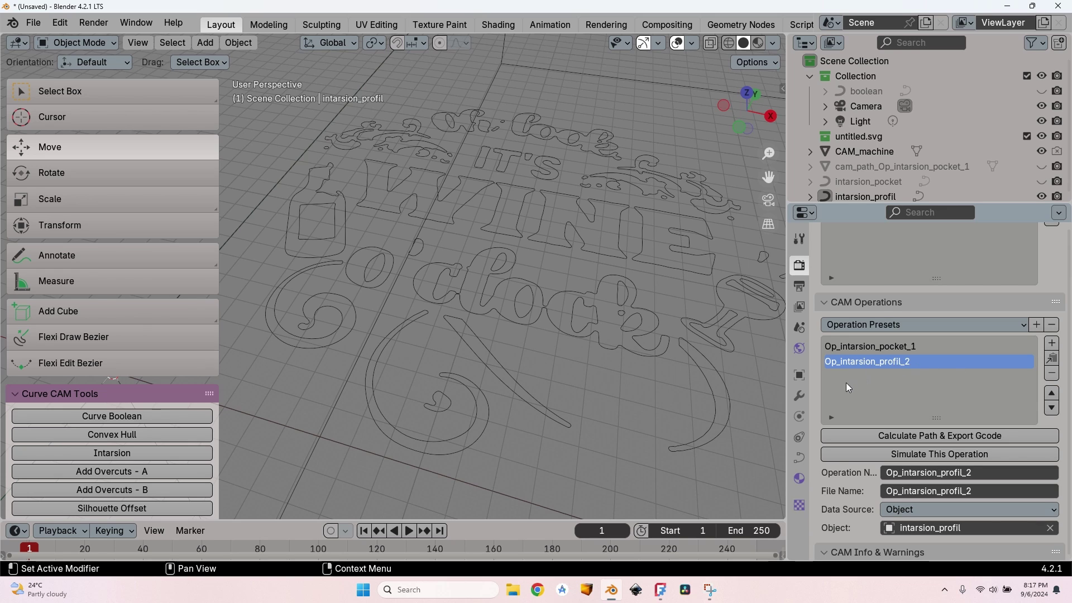
pyautogui.scroll(-12, 845, 384)
pyautogui.scroll(-8, 828, 366)
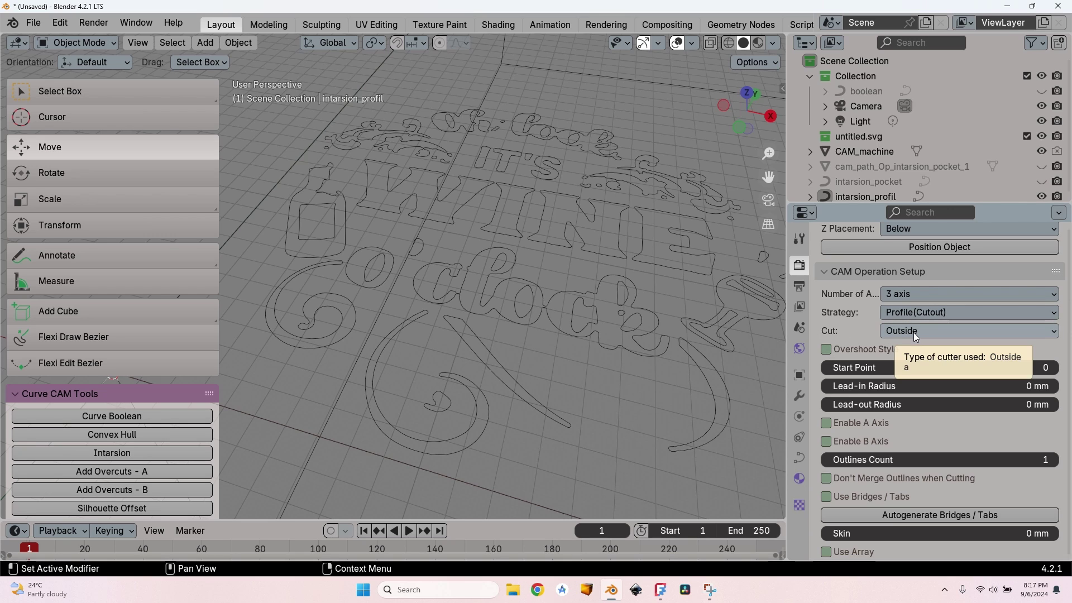
pyautogui.scroll(-6, 844, 355)
pyautogui.scroll(-8, 837, 361)
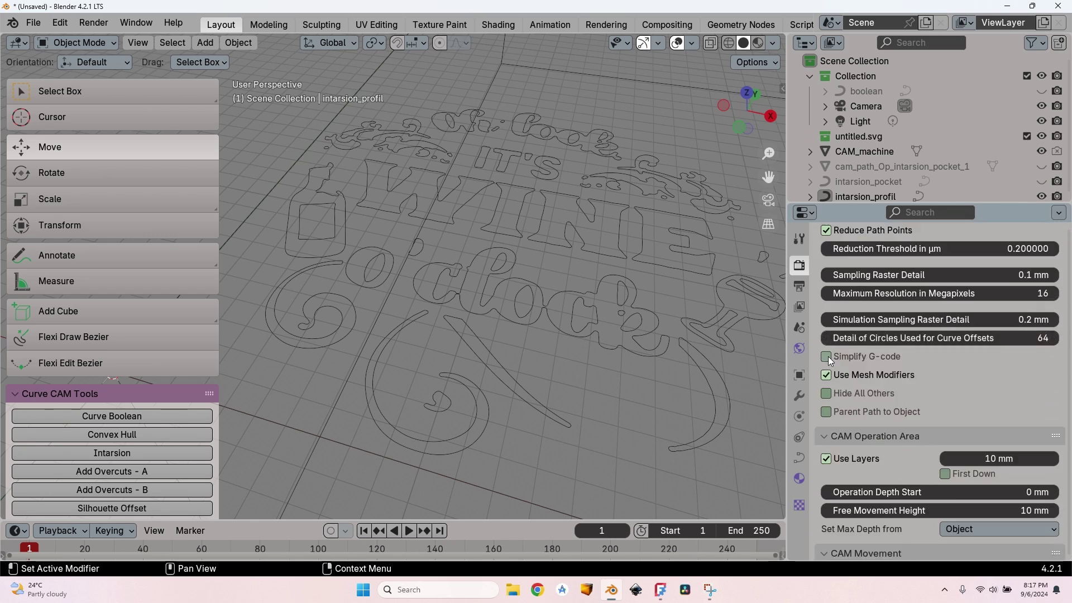
# Set 1 mm layers, an 8 mm operation start depth and 20 mm free movement height
pyautogui.scroll(-6, 858, 386)
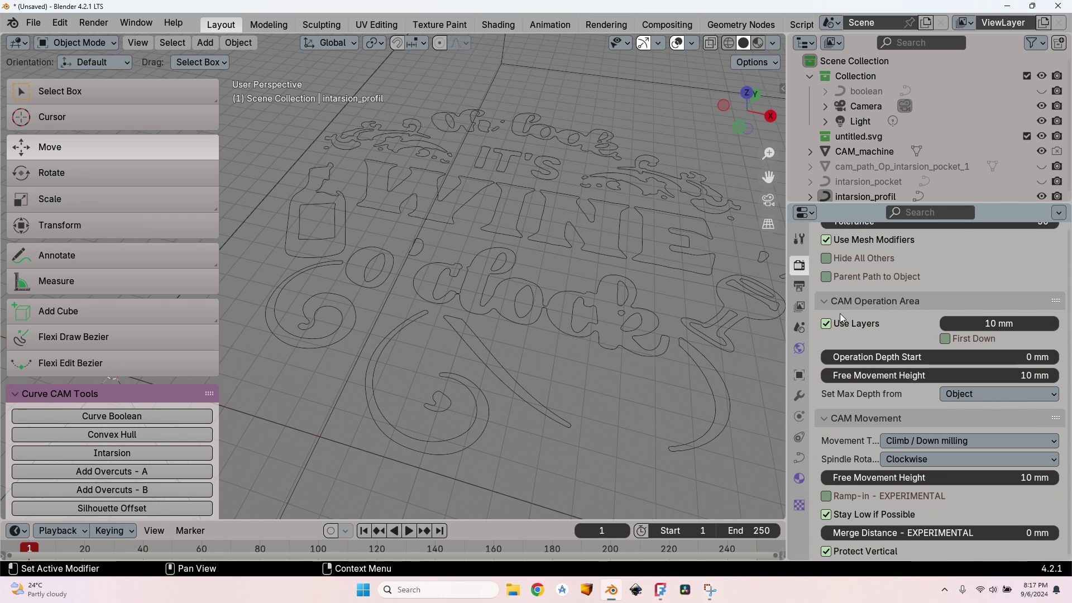
pyautogui.click(987, 326)
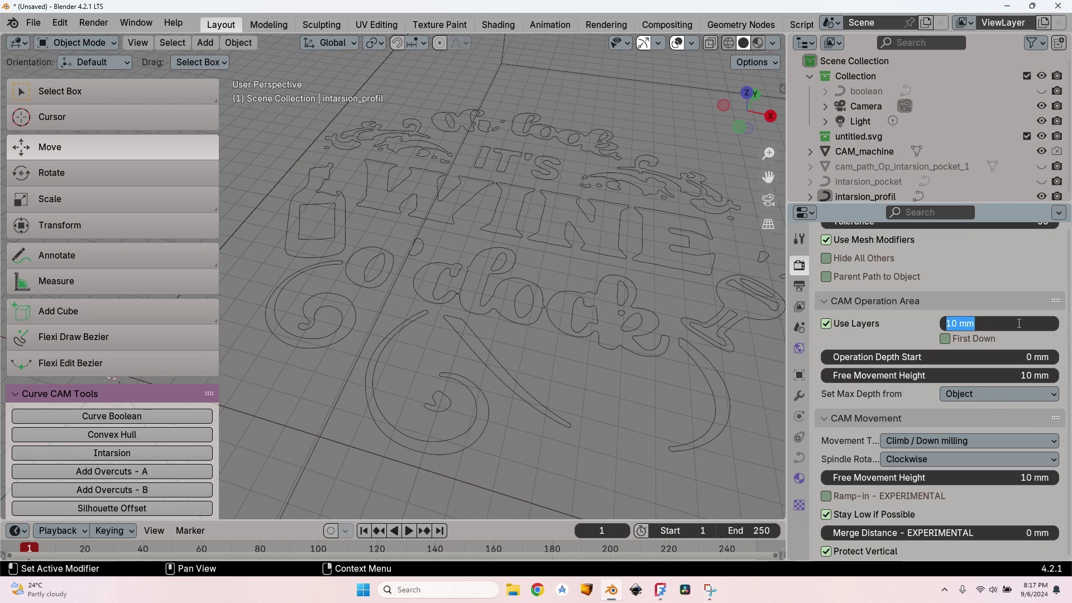
pyautogui.write('1')
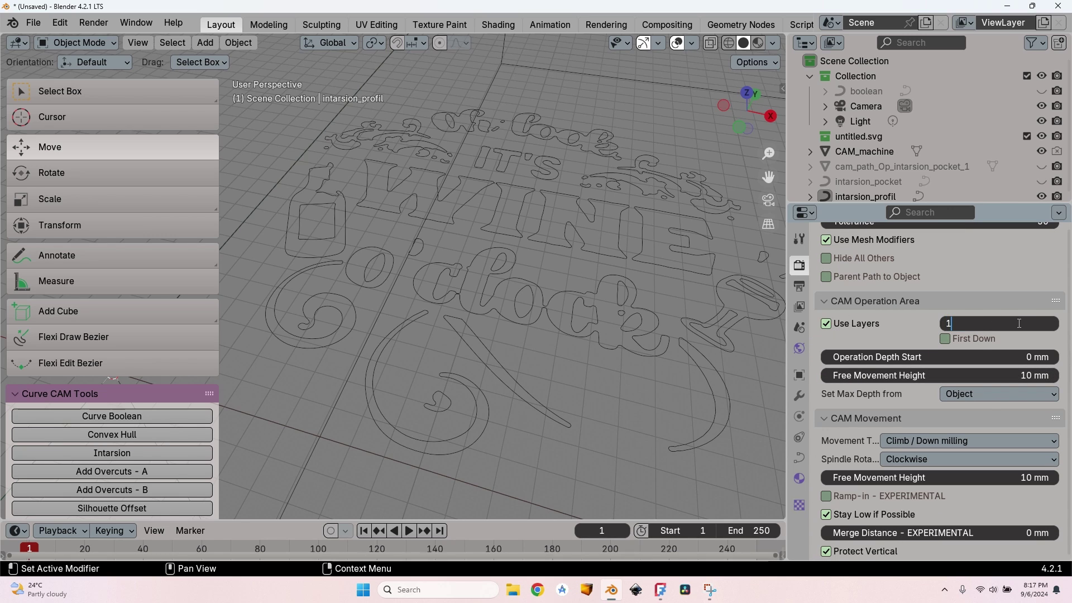
pyautogui.press('Tab')
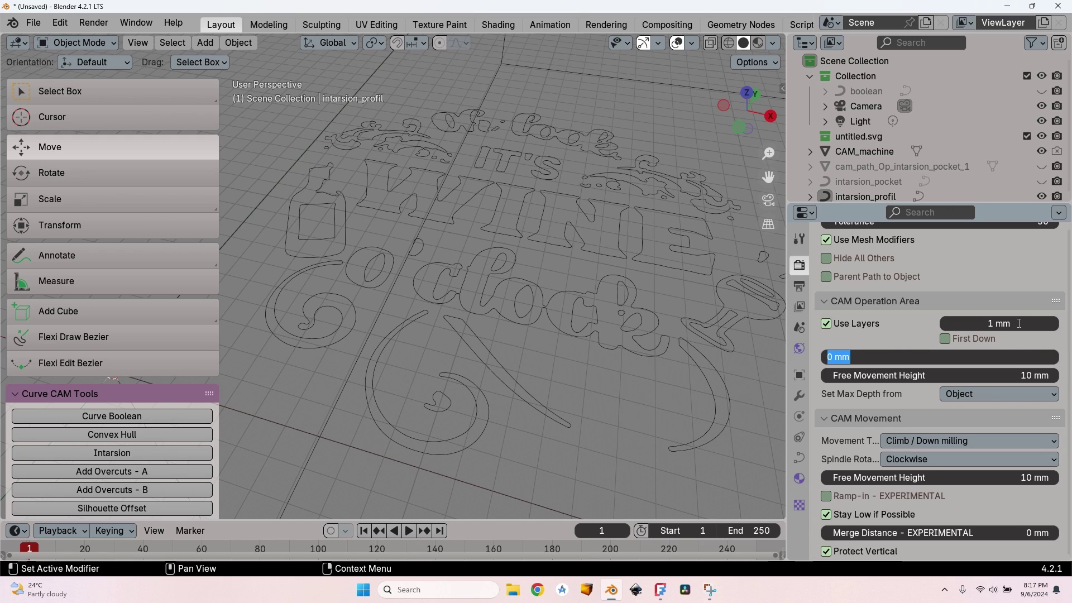
pyautogui.press('Return')
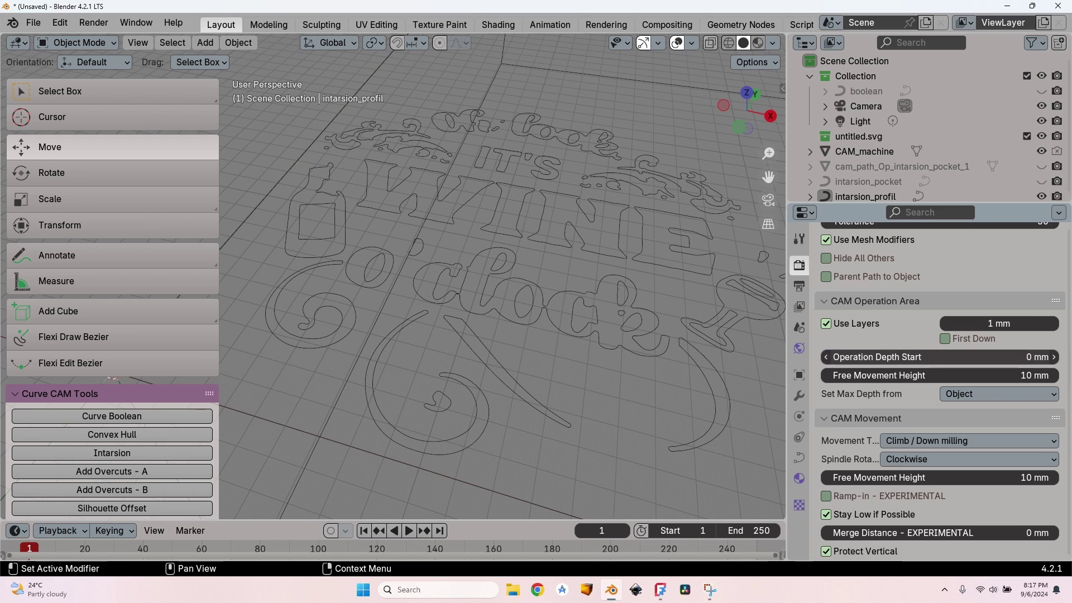
pyautogui.click(1038, 360)
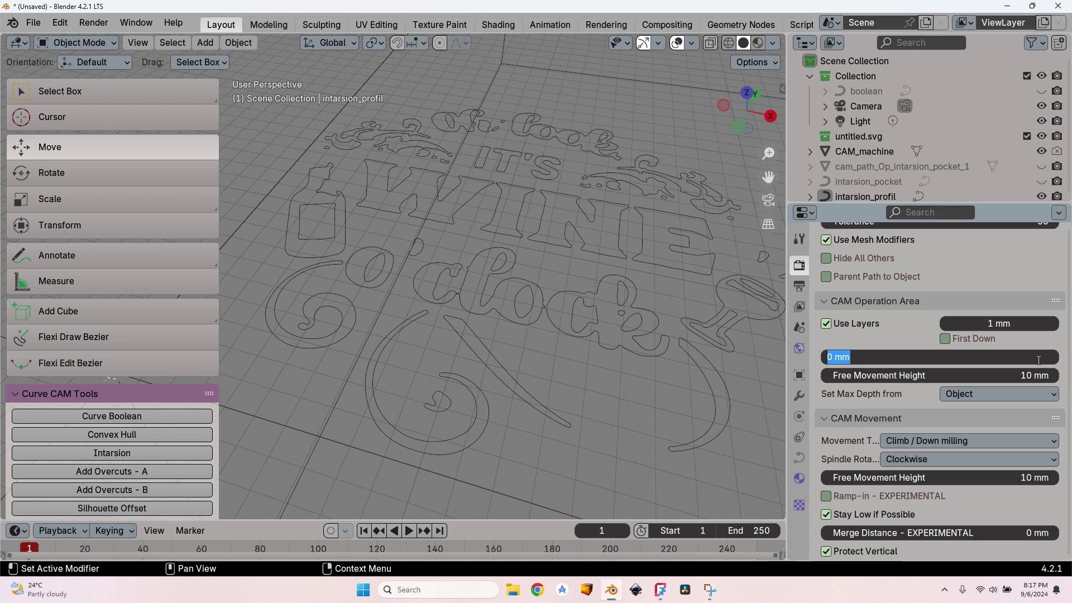
pyautogui.write('8')
pyautogui.press('Tab')
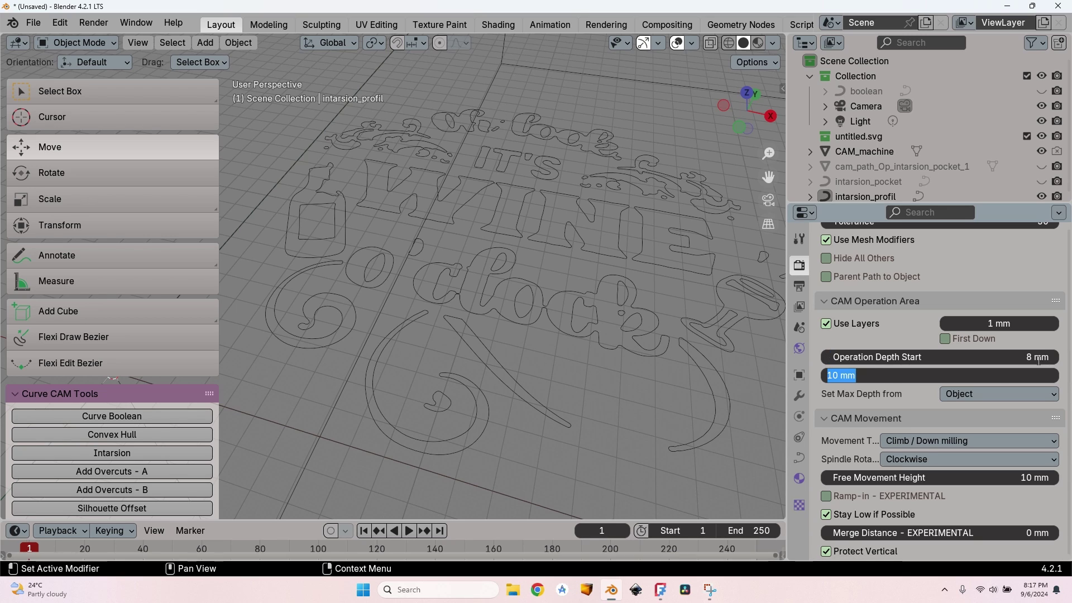
pyautogui.write('20')
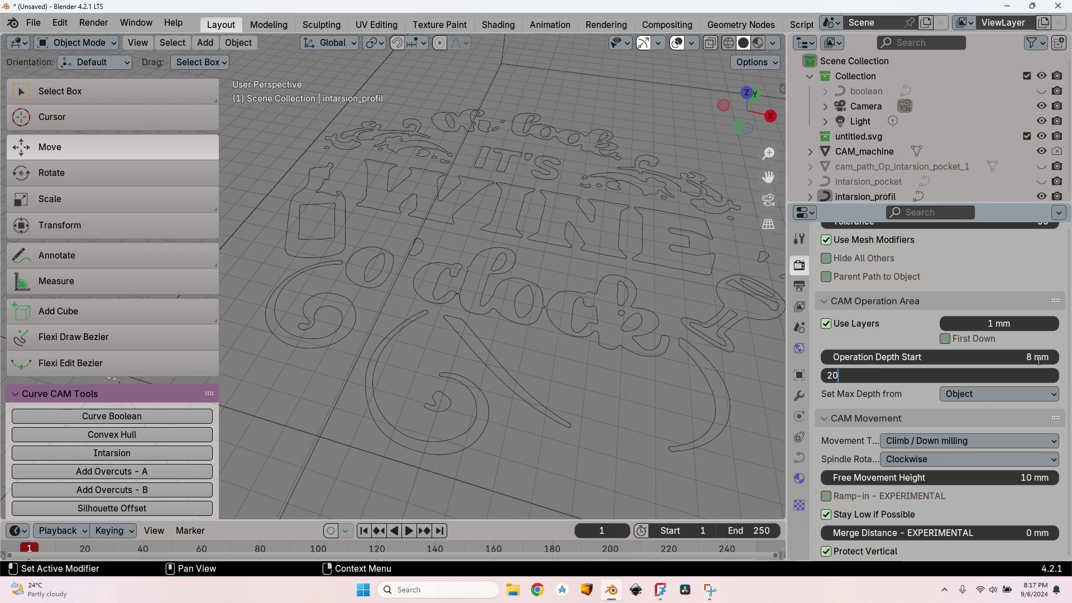
pyautogui.press('Tab')
pyautogui.press('Escape')
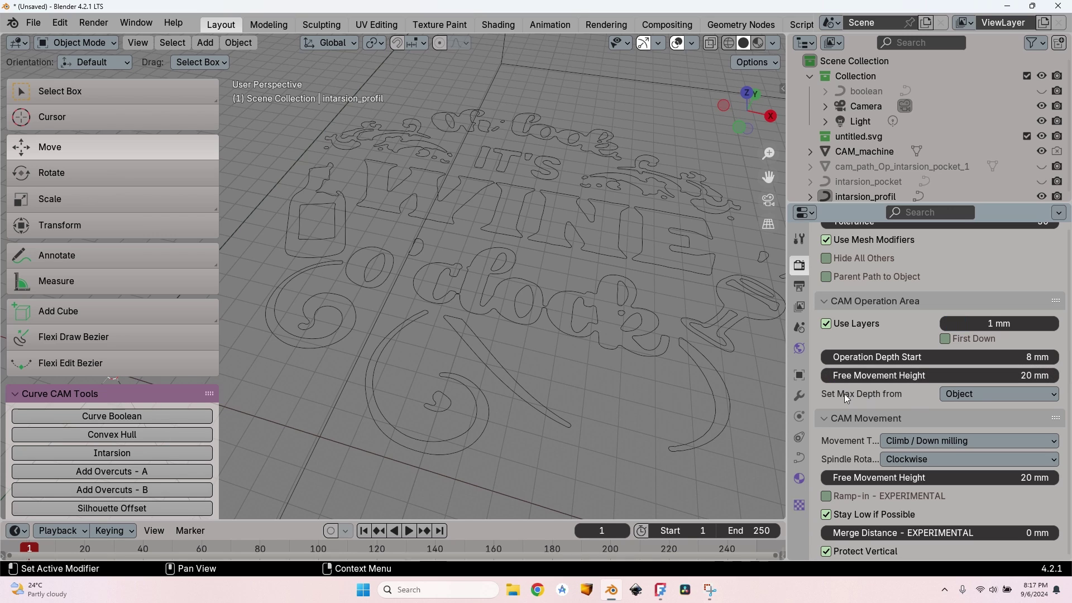
# Take max depth from a Custom value and set Operation Depth End to 4.7 mm
pyautogui.click(942, 398)
pyautogui.click(974, 443)
pyautogui.click(984, 411)
pyautogui.write('5')
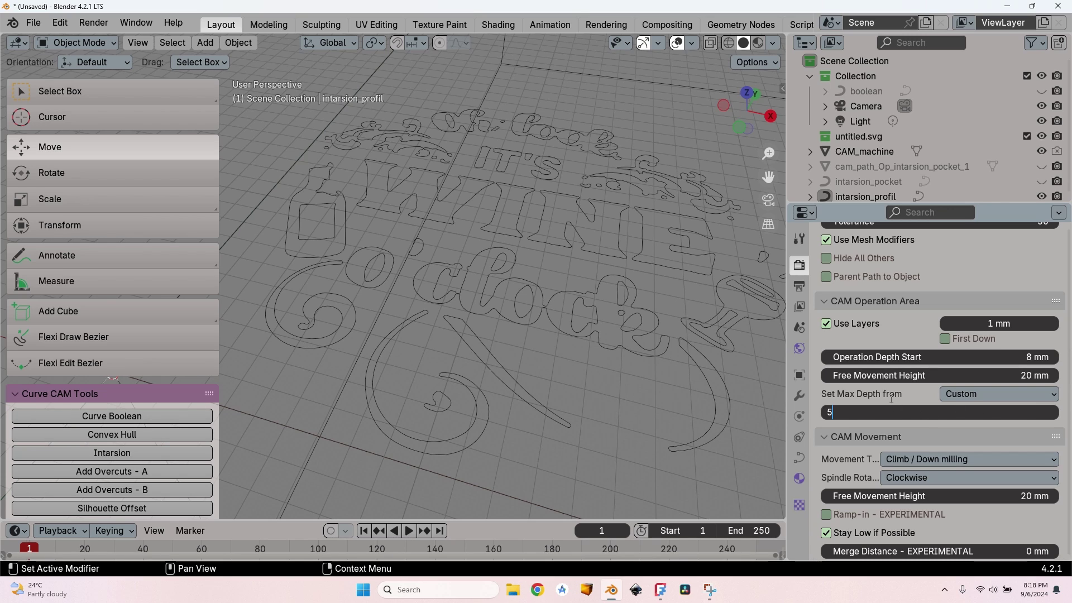
pyautogui.press('Return')
pyautogui.click(1034, 414)
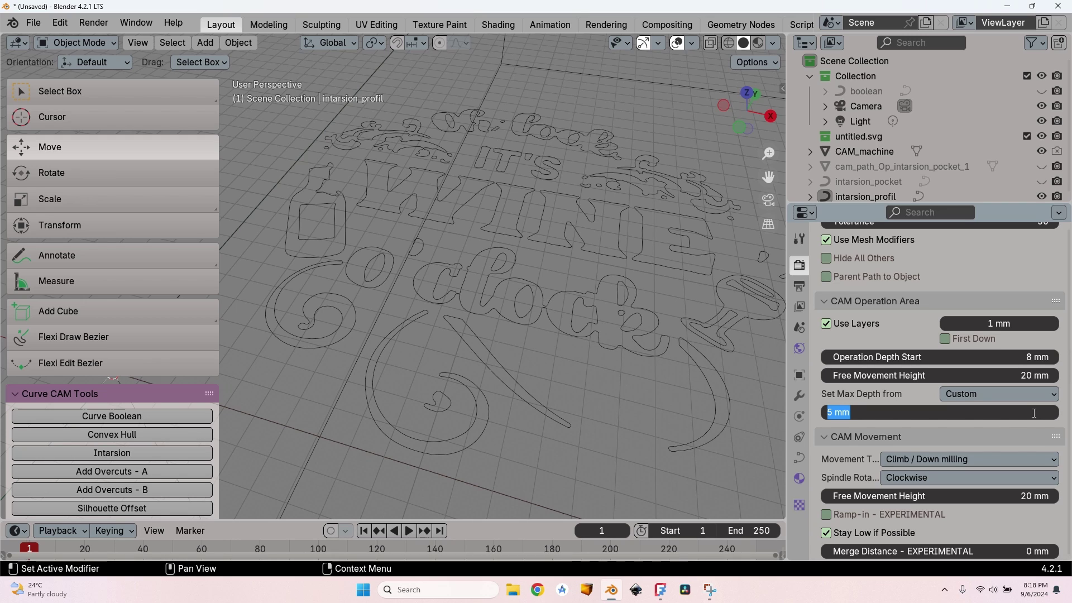
pyautogui.write('4.7')
pyautogui.press('Return')
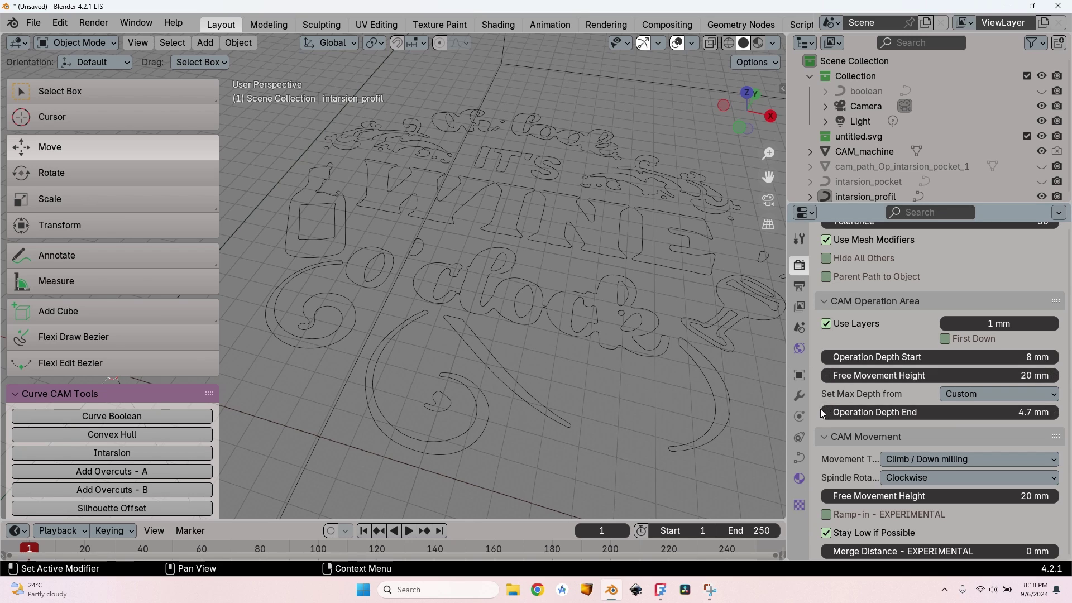
# Set feedrate 900, plunge speed 100% and spindle speed 18500 RPM
pyautogui.scroll(-5, 821, 410)
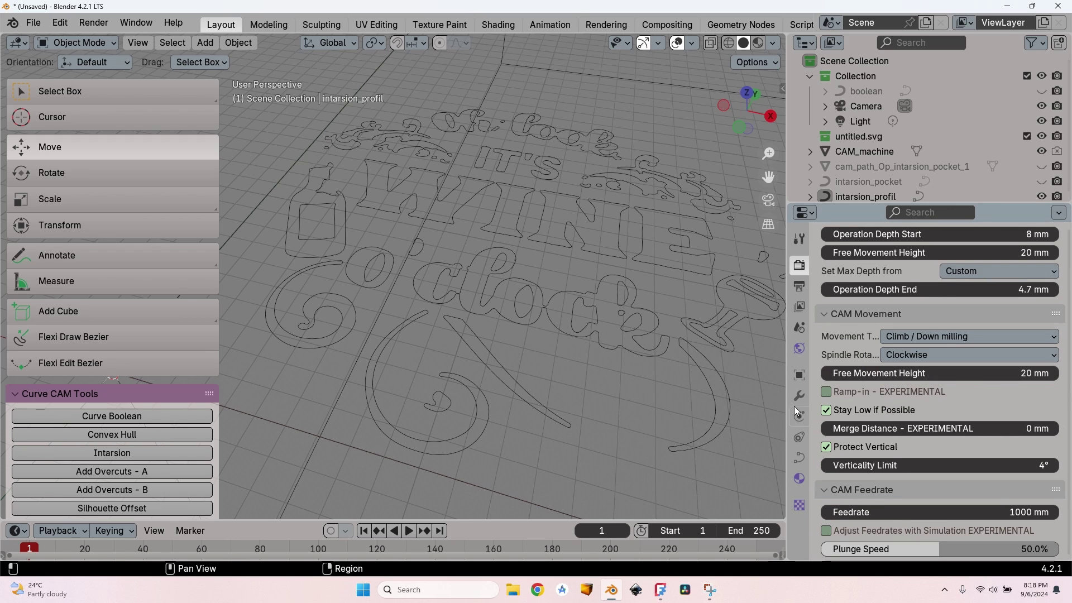
pyautogui.scroll(-6, 823, 406)
pyautogui.click(1022, 359)
pyautogui.press('BackSpace')
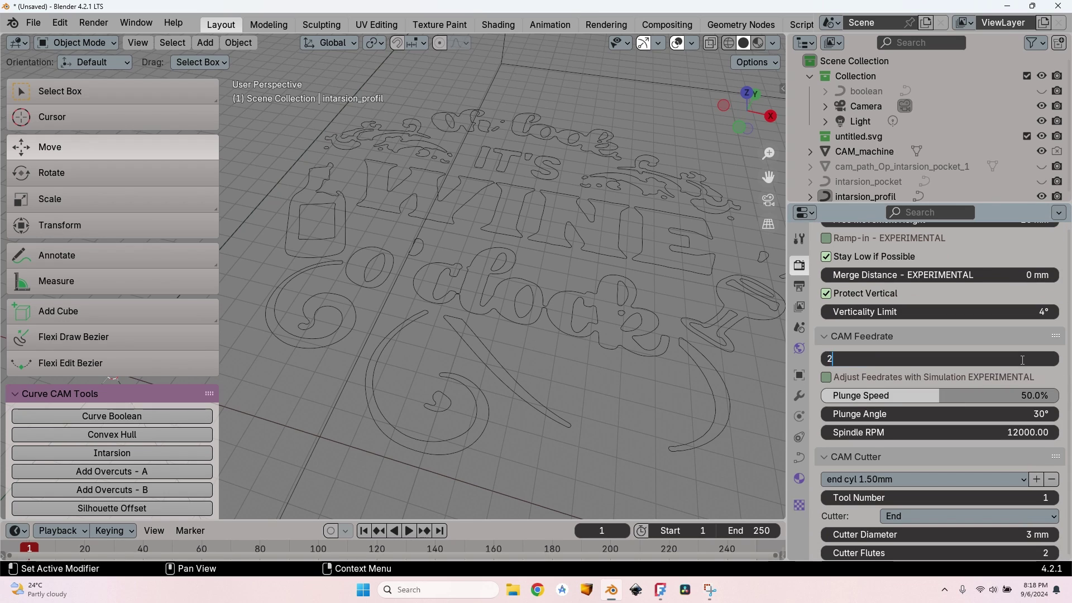
pyautogui.write('900')
pyautogui.moveTo(945, 395); pyautogui.dragTo(1058, 397)
pyautogui.click(1020, 437)
pyautogui.write('18500')
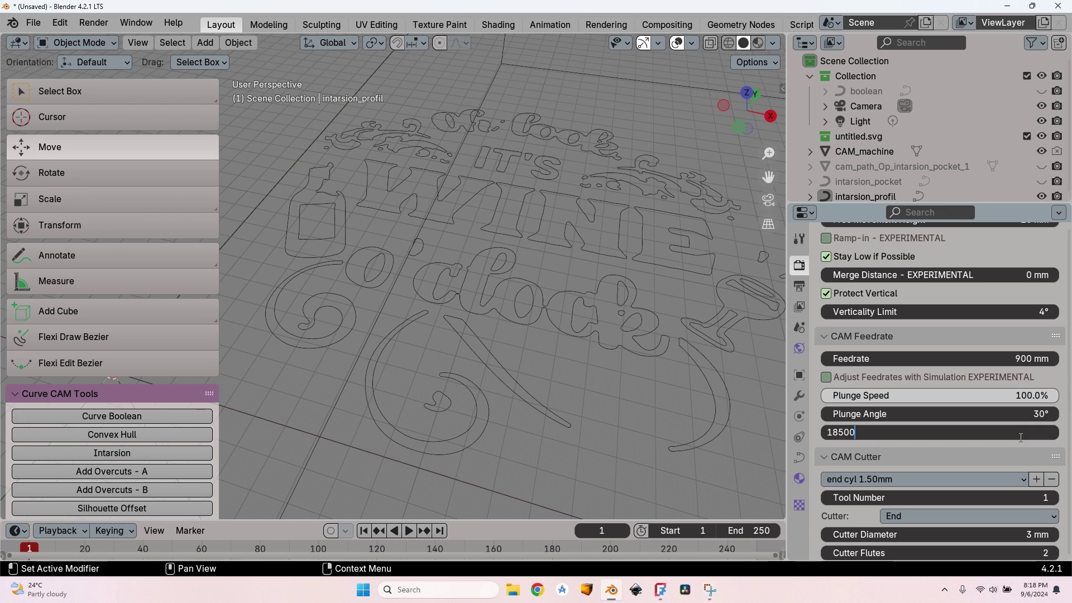
pyautogui.press('Tab')
pyautogui.press('Return')
# Choose the 'end cyl 1.50mm' cutter preset and enable the M02 G-code trailer
pyautogui.scroll(-4, 815, 437)
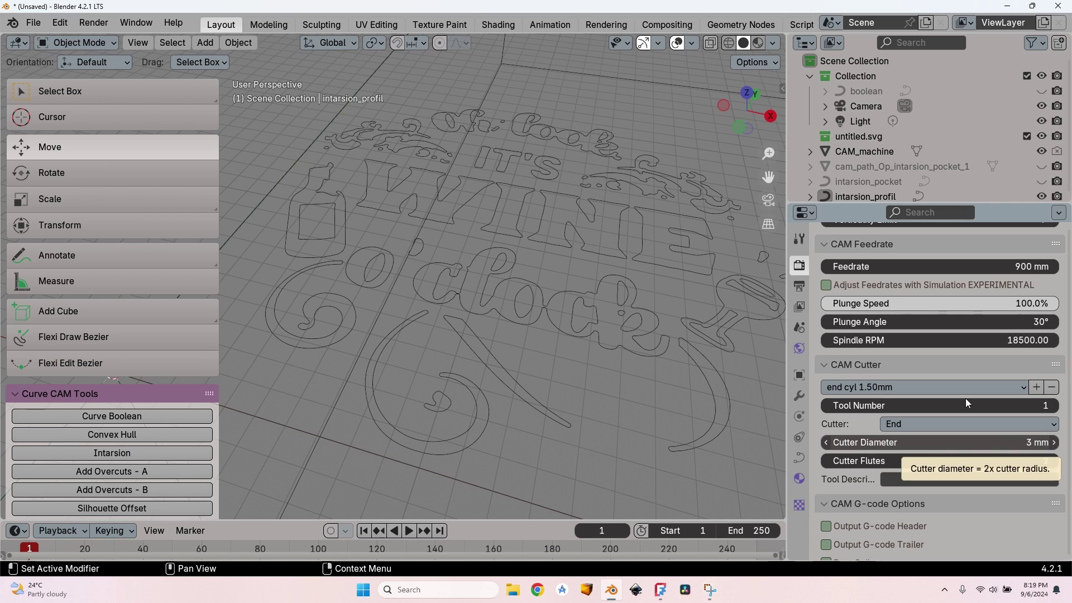
pyautogui.click(892, 385)
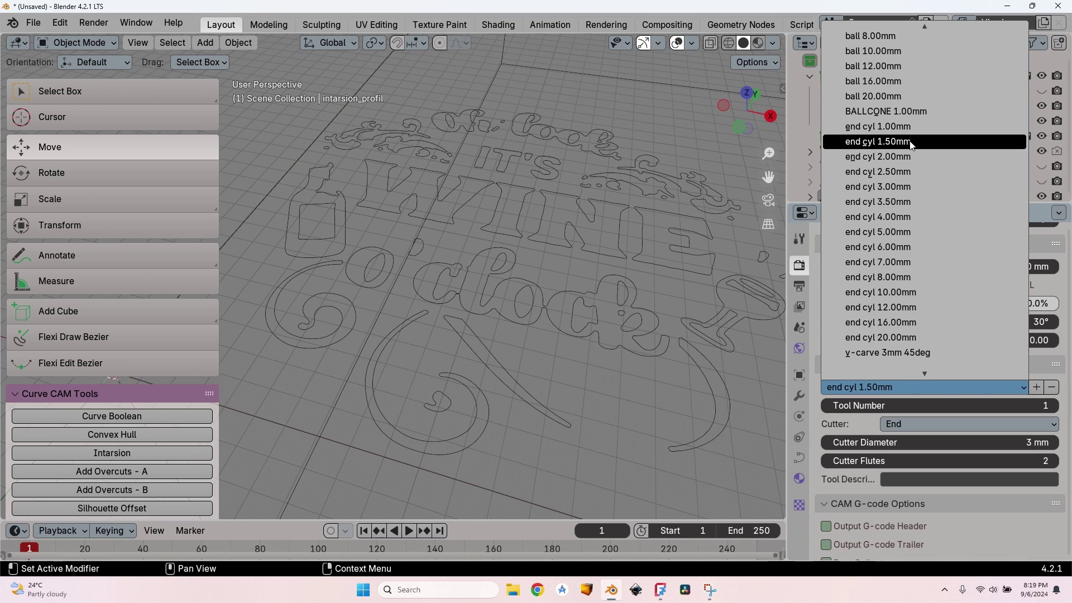
pyautogui.click(910, 143)
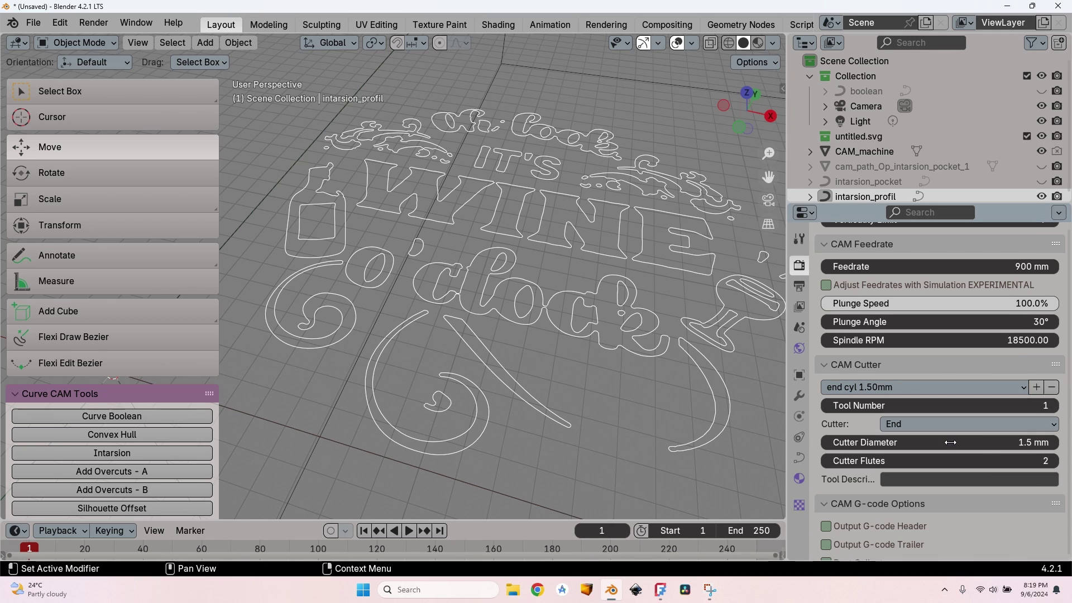
pyautogui.scroll(-5, 820, 430)
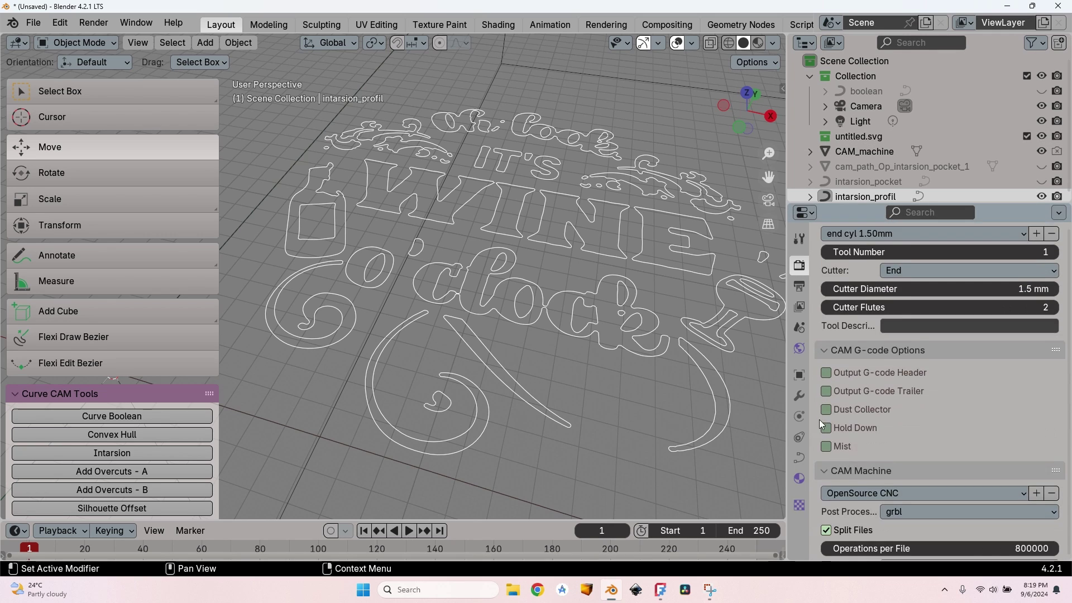
pyautogui.click(826, 390)
pyautogui.scroll(-4, 837, 398)
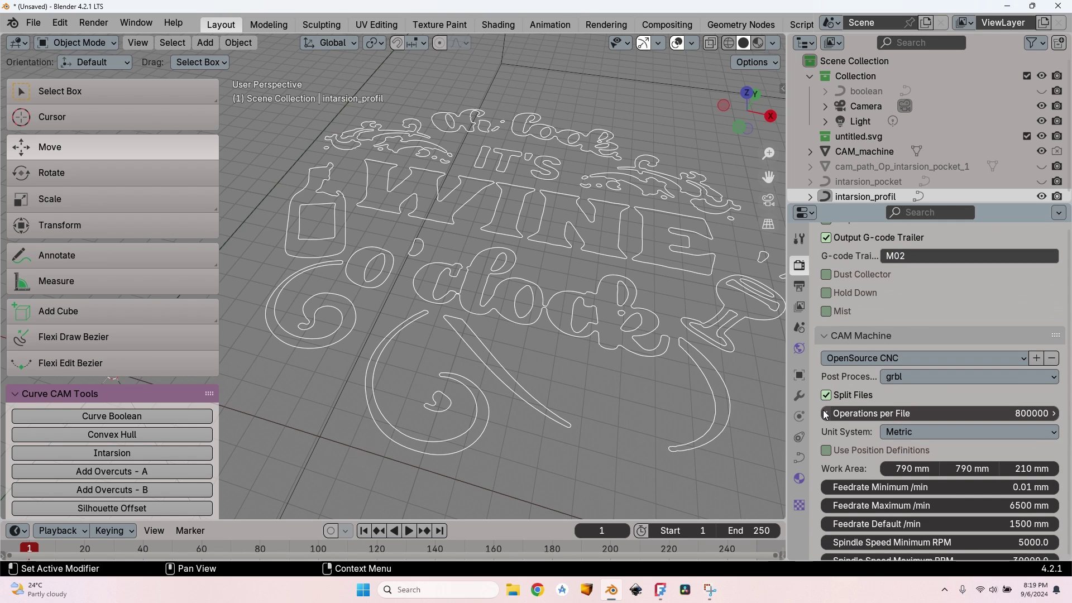
pyautogui.scroll(-5, 823, 396)
pyautogui.scroll(10, 822, 400)
pyautogui.scroll(20, 822, 402)
pyautogui.scroll(12, 822, 402)
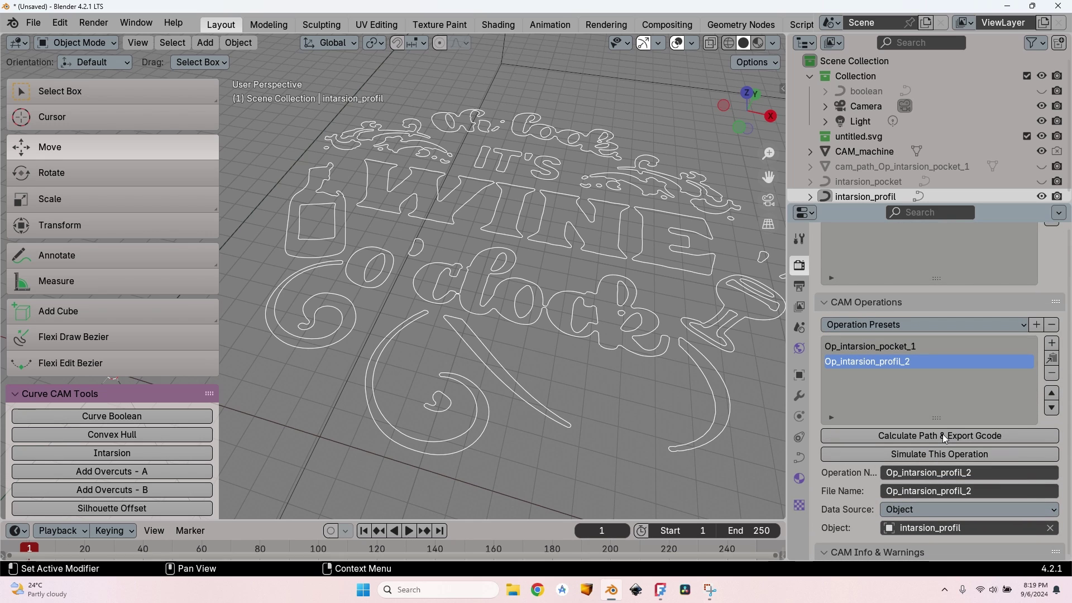
# Calculate and export the cam_path_Op_intarsion_profil_2 toolpath, then orbit to inspect it
pyautogui.click(943, 434)
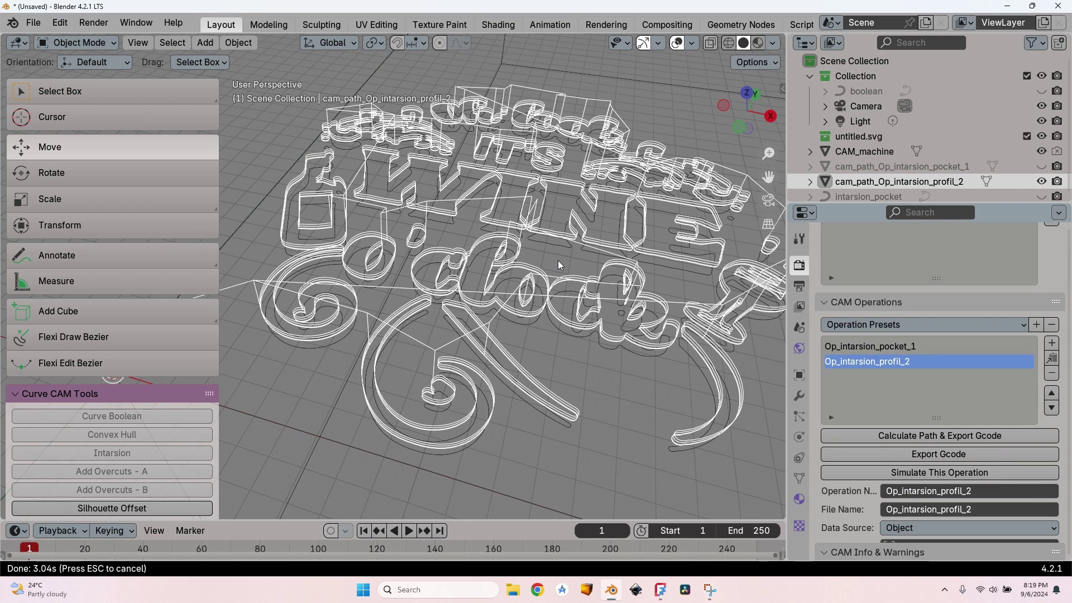
pyautogui.scroll(2, 557, 260)
pyautogui.scroll(-10, 829, 427)
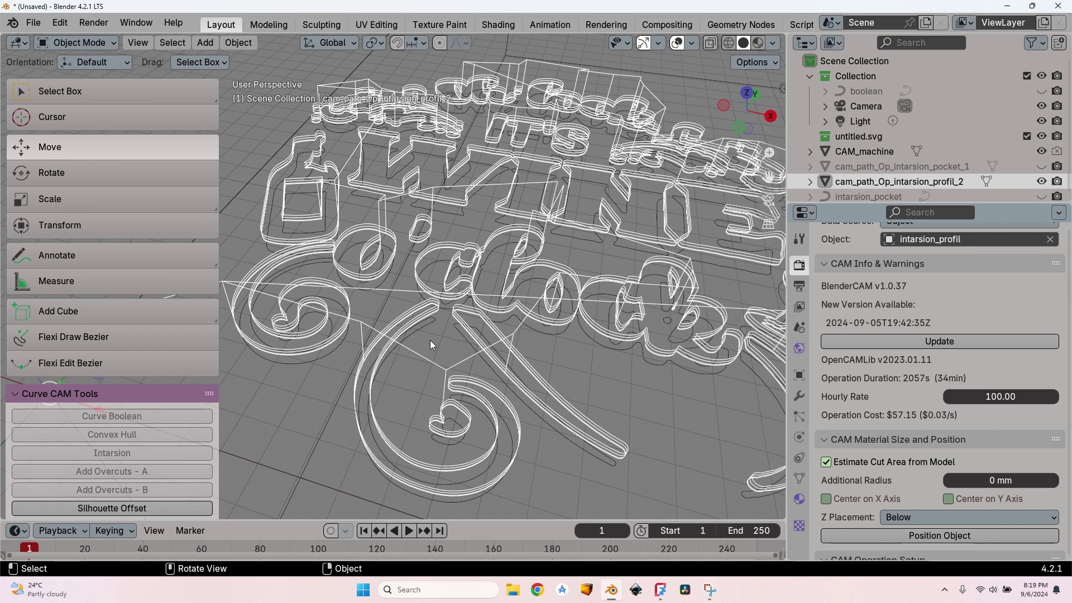
pyautogui.moveTo(429, 340); pyautogui.dragTo(448, 352, button='middle')
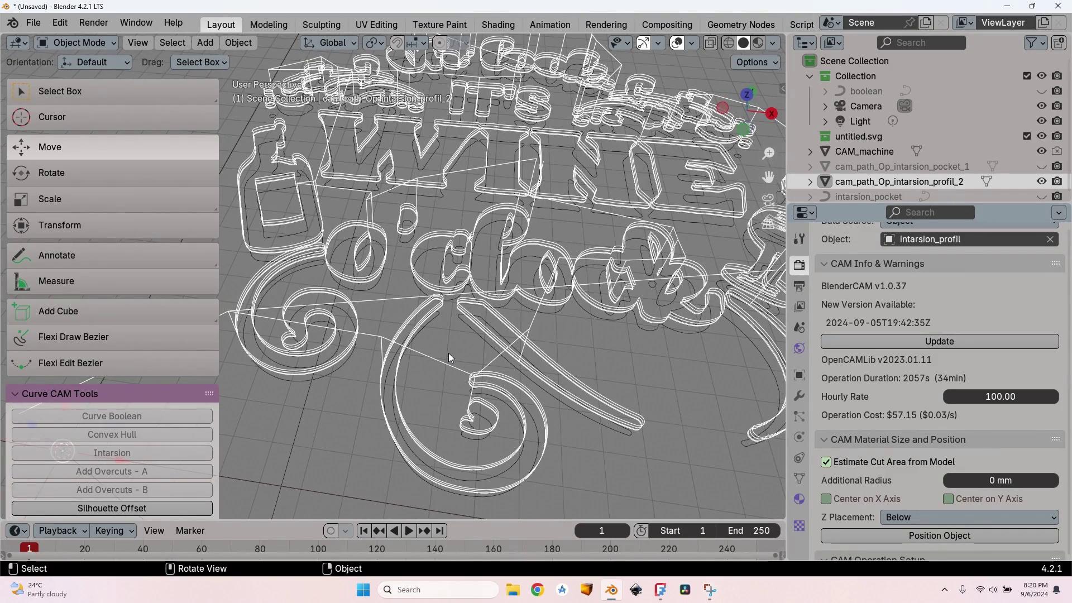